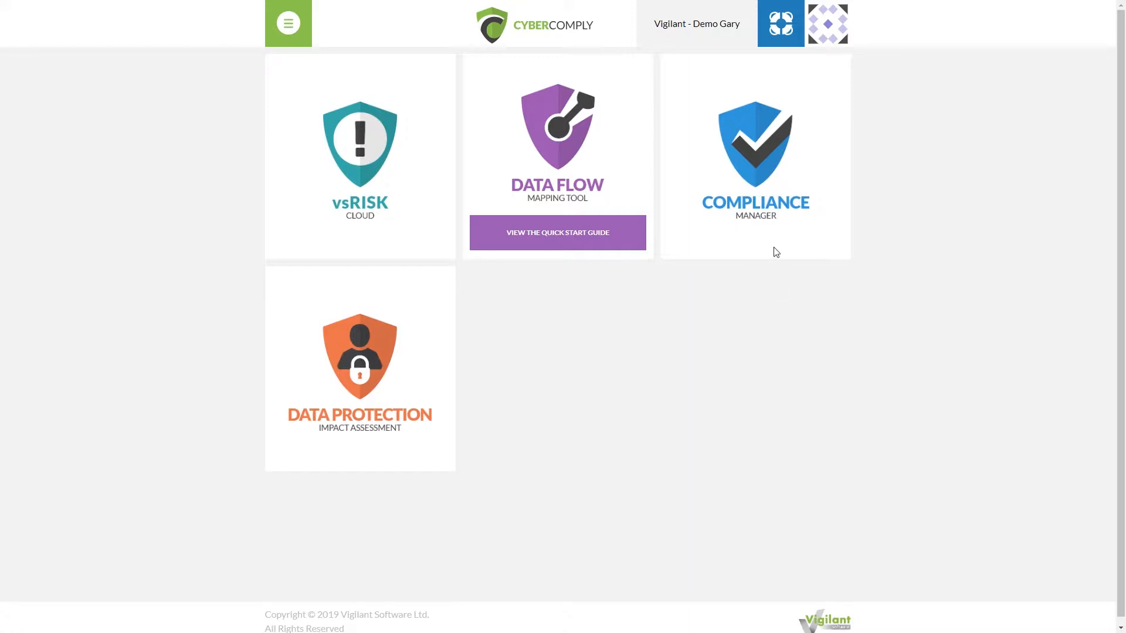
Step: Open vsRisk Cloud and expand the Vigilant assessment to list its risks
{"action": "left_click", "coordinate": [840, 33]}
{"action": "left_click", "coordinate": [363, 152]}
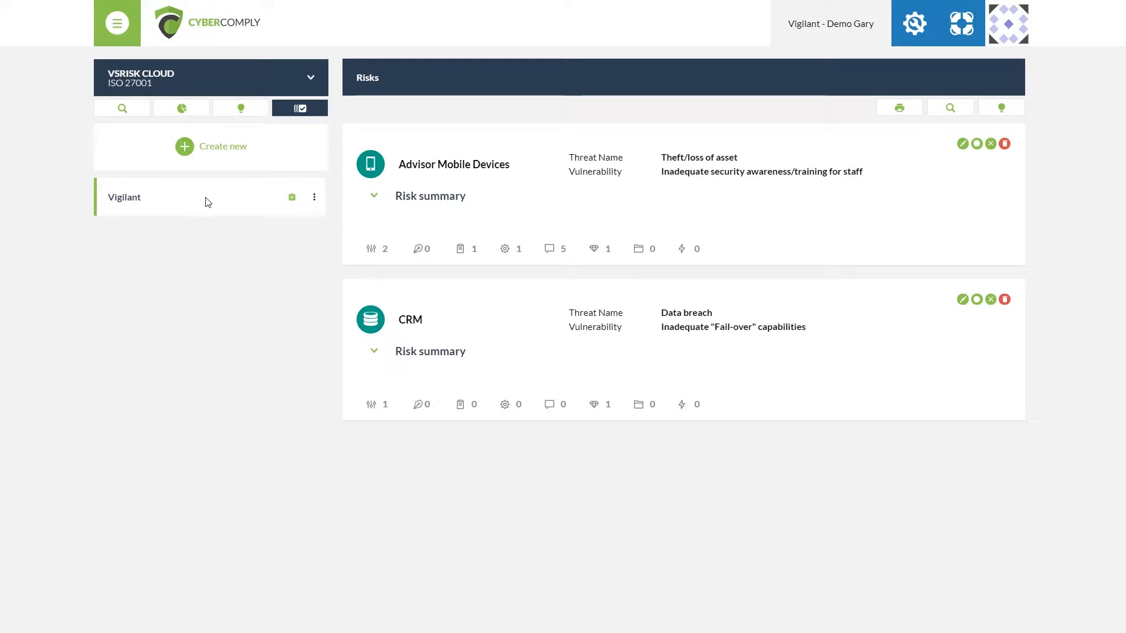
{"action": "left_click", "coordinate": [124, 203]}
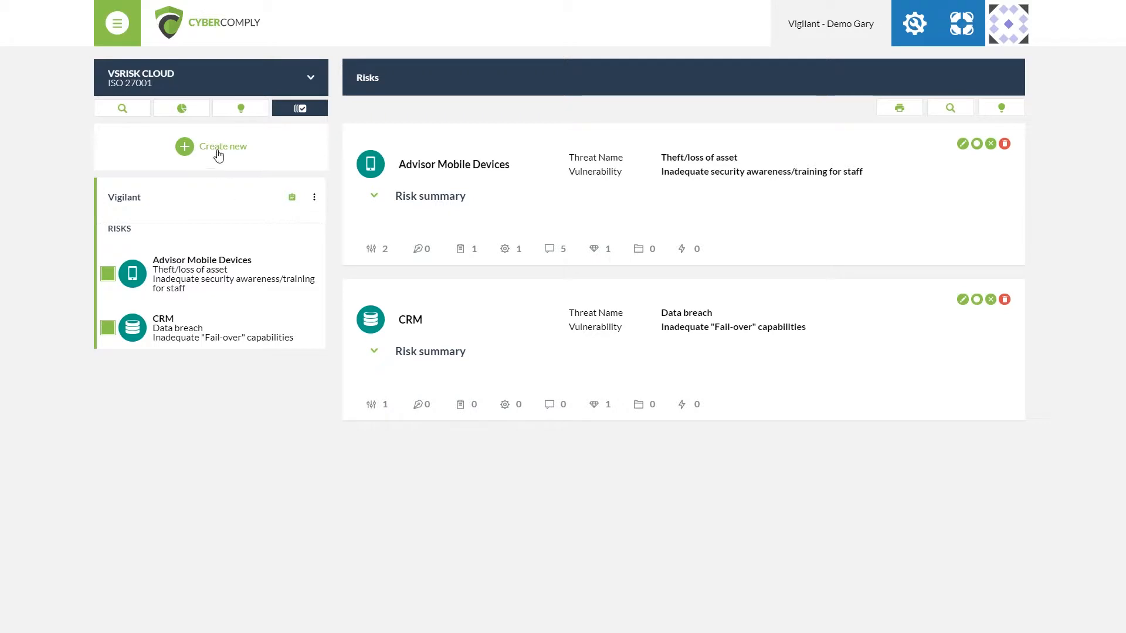
Step: Start creating a new assessment and name it Vigilant Demo
{"action": "left_click", "coordinate": [218, 152]}
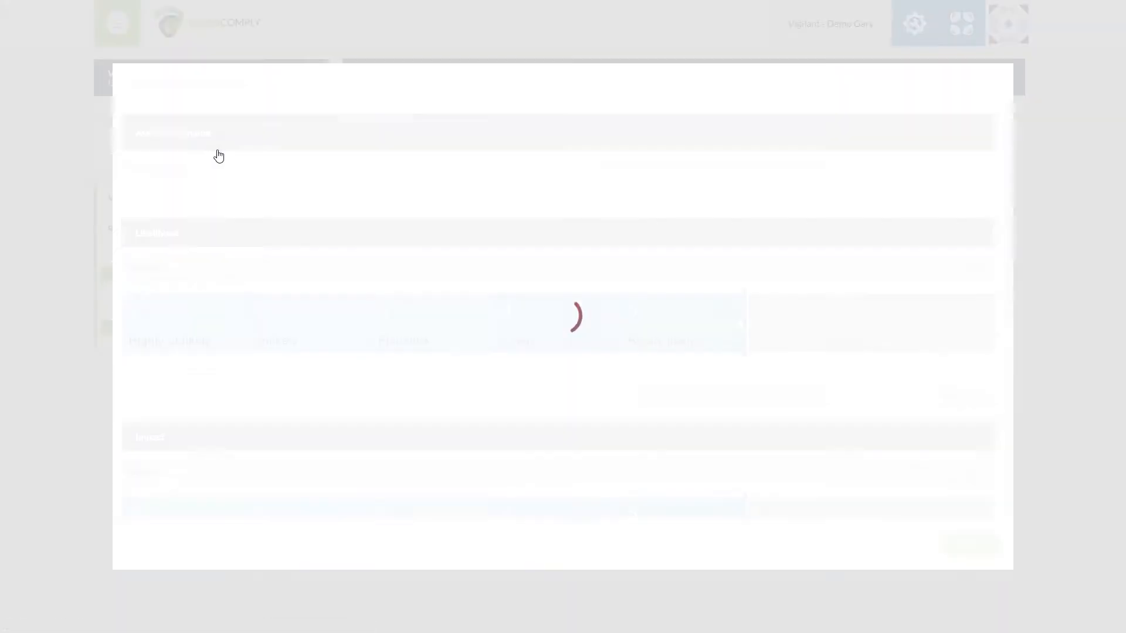
{"action": "left_click", "coordinate": [215, 174]}
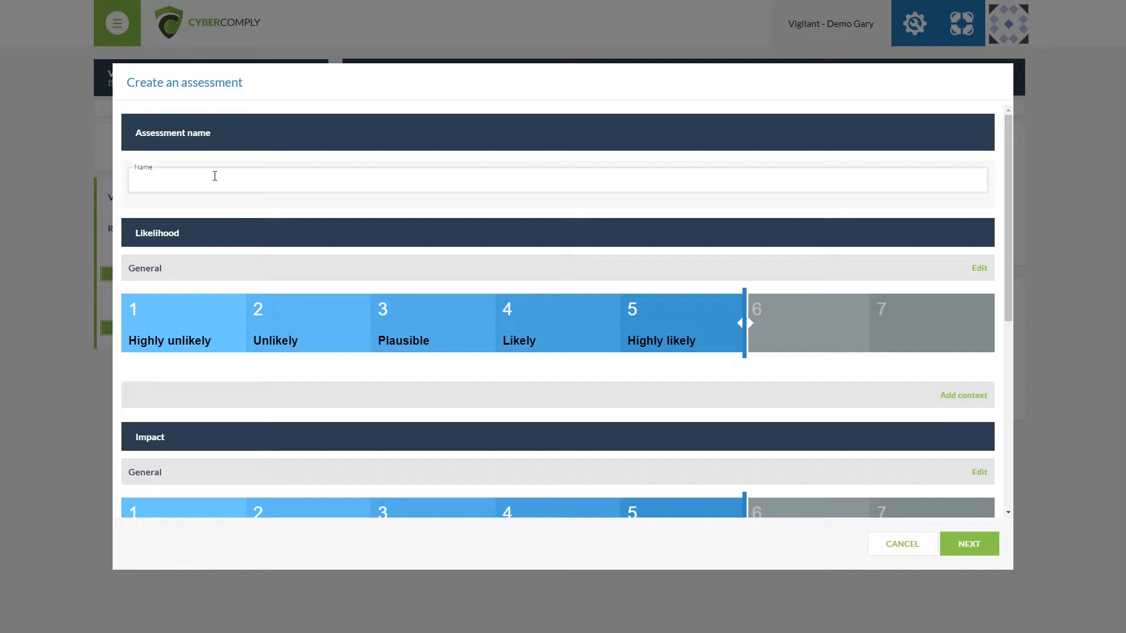
{"action": "type", "text": "Vigilant Demo"}
{"action": "scroll", "coordinate": [286, 199], "scroll_direction": "down", "scroll_amount": 2}
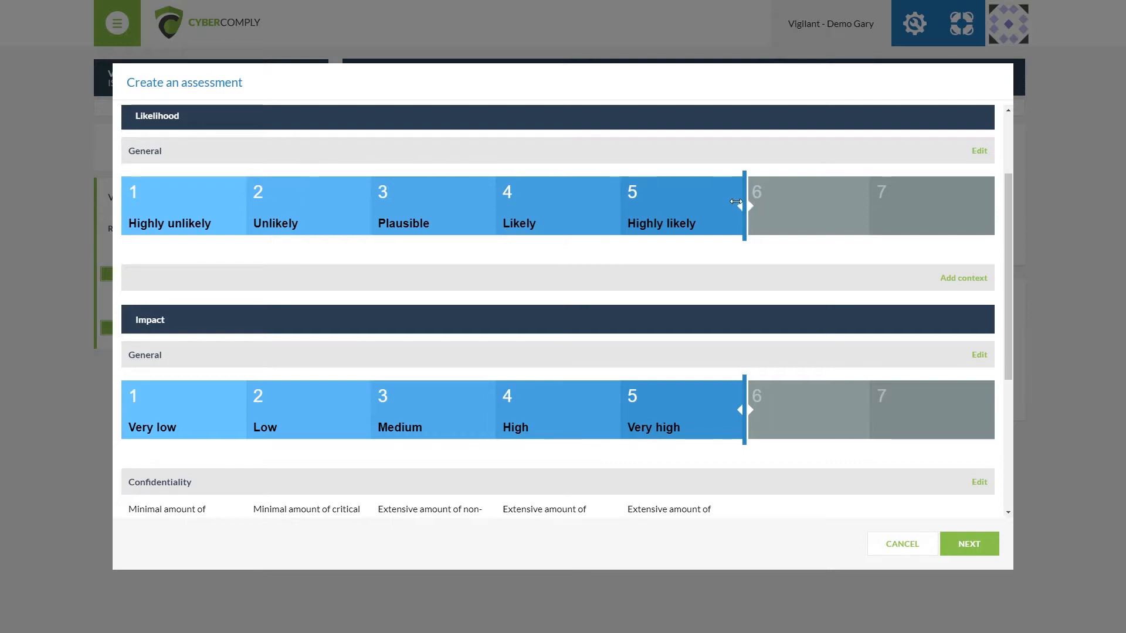
{"action": "left_click", "coordinate": [739, 208]}
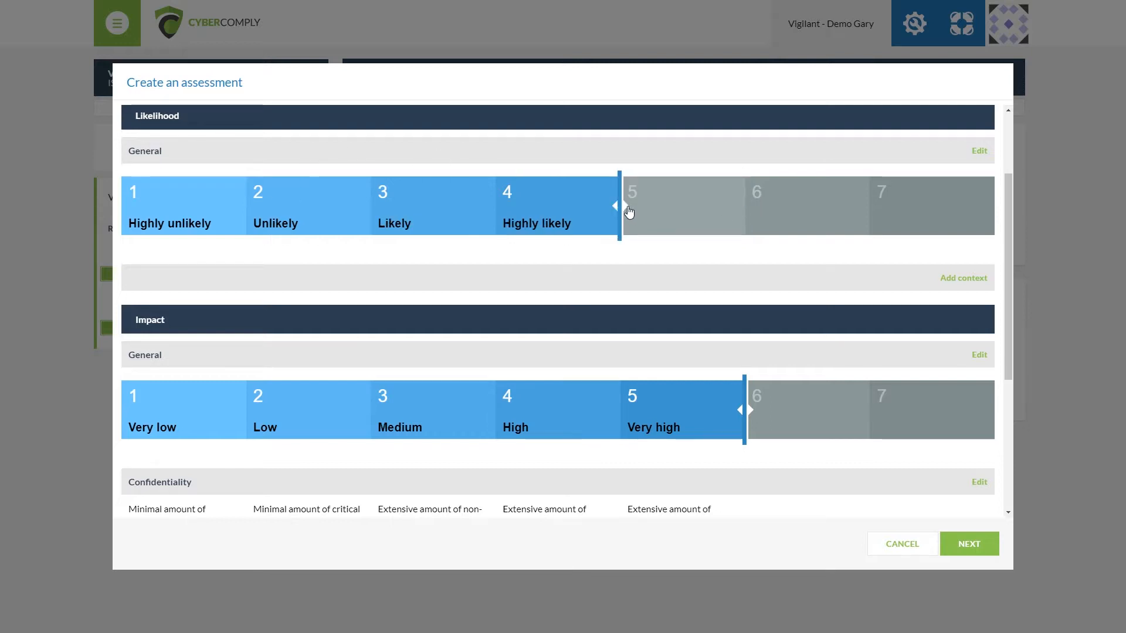
{"action": "left_click", "coordinate": [628, 209]}
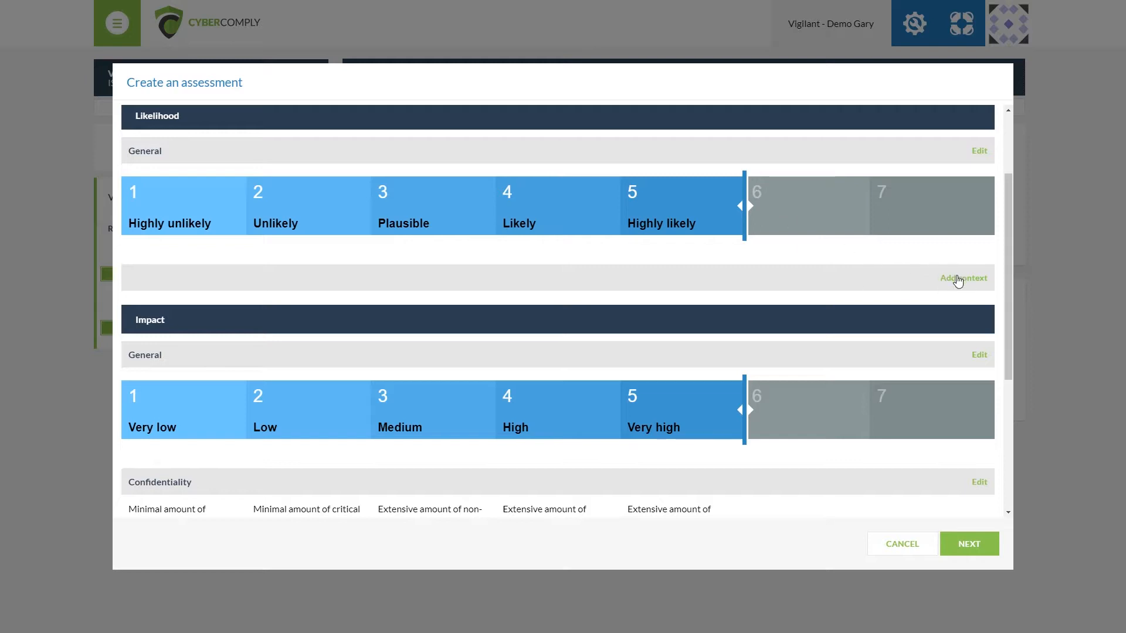
{"action": "left_click", "coordinate": [958, 280]}
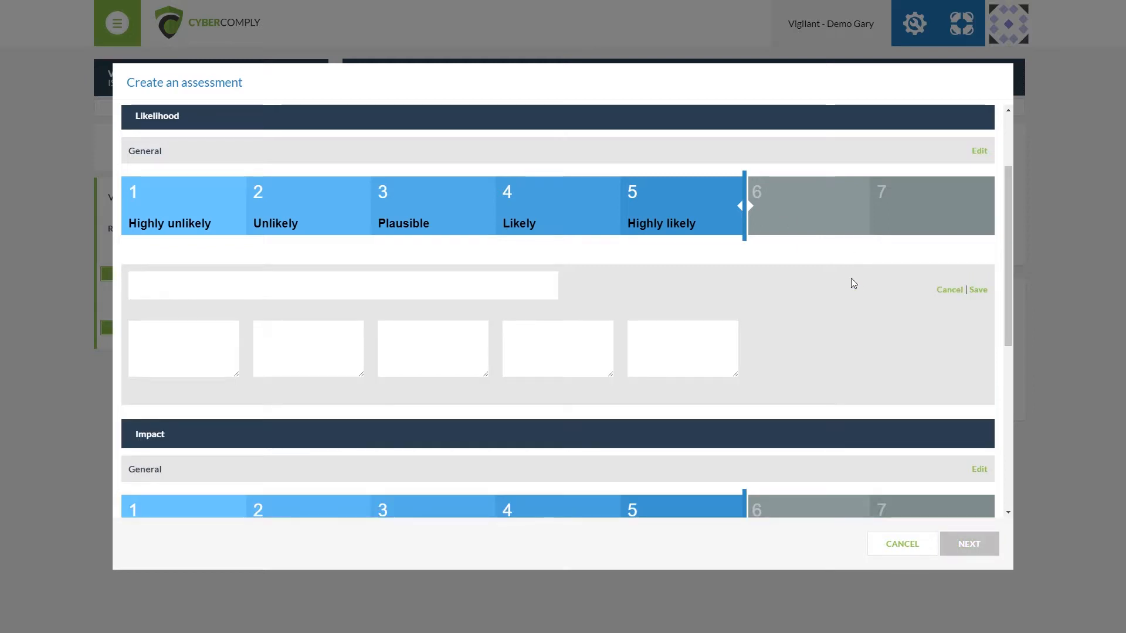
{"action": "left_click", "coordinate": [414, 284]}
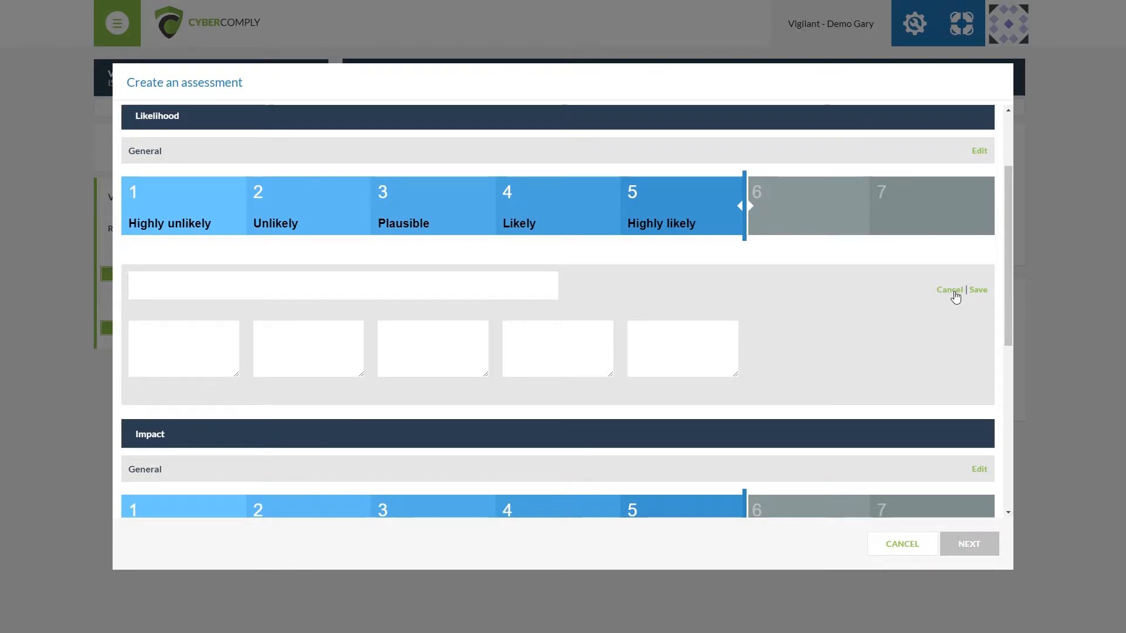
{"action": "left_click", "coordinate": [951, 290]}
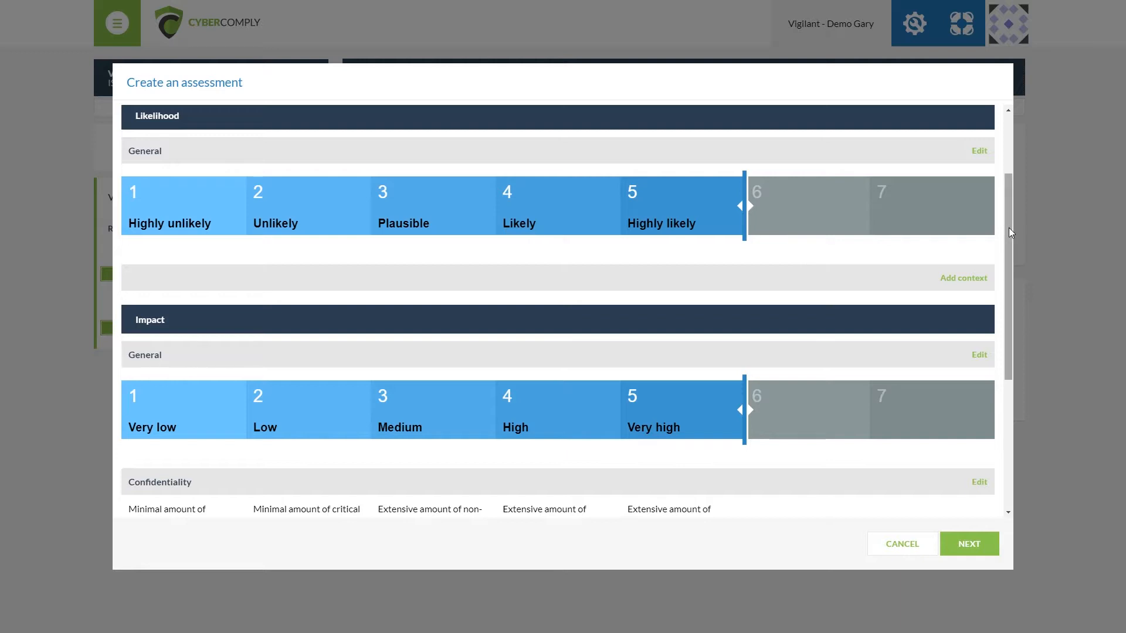
{"action": "left_click_drag", "start_coordinate": [1010, 233], "coordinate": [1010, 340]}
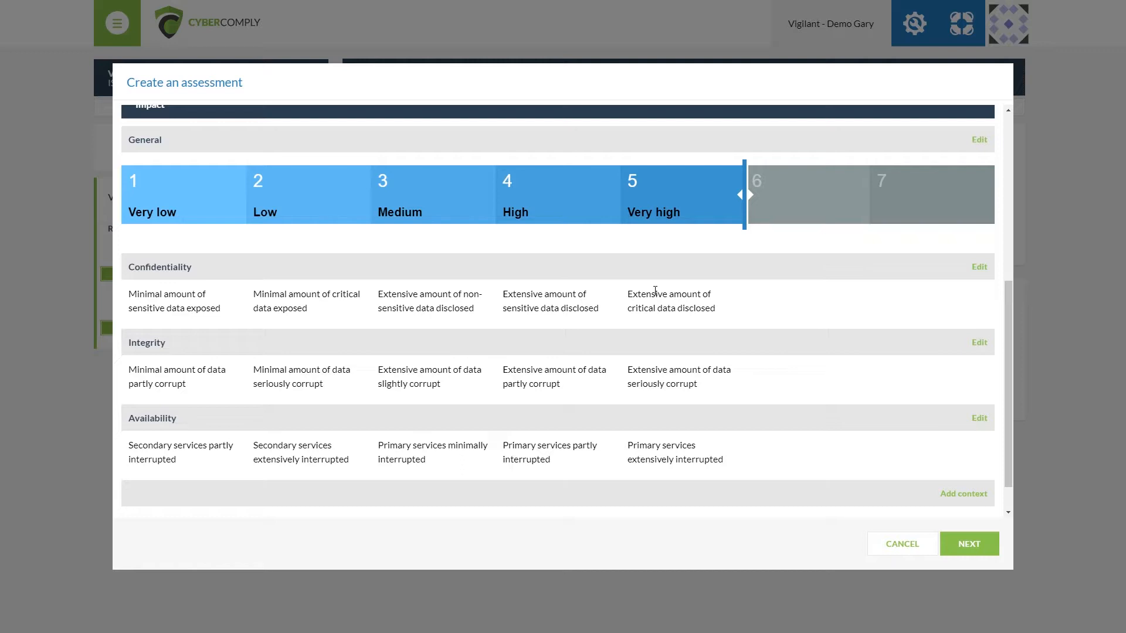
{"action": "left_click", "coordinate": [978, 269]}
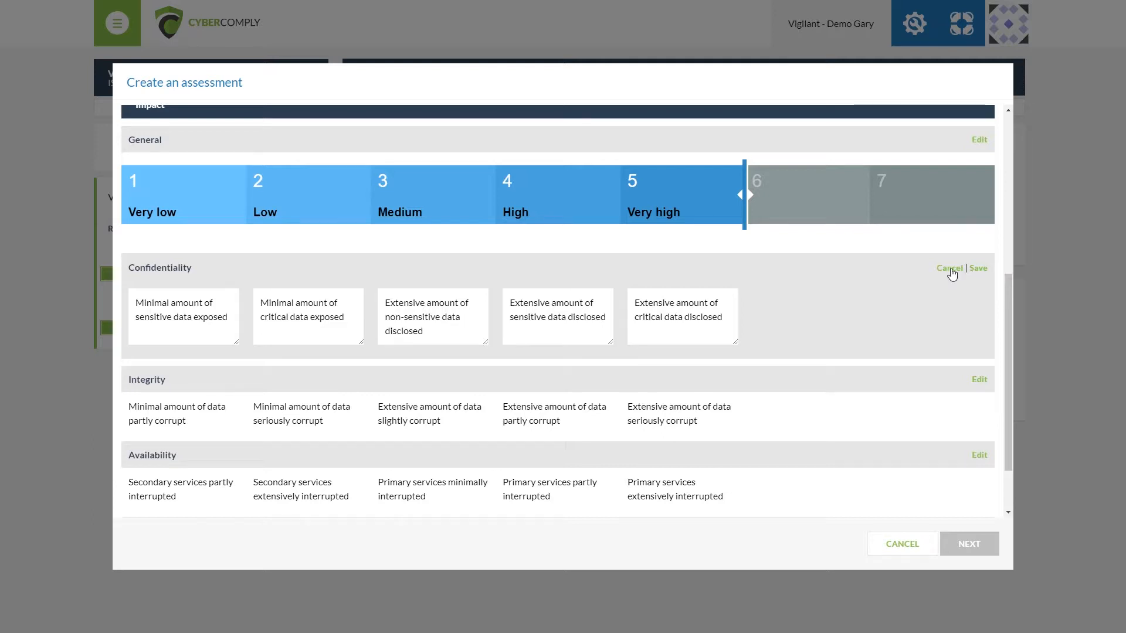
{"action": "left_click", "coordinate": [951, 271]}
Step: Add the cells at likelihood 1/impact 3 and likelihood 3/impact 1 to the Broadly acceptable criterion and save the assessment
{"action": "scroll", "coordinate": [951, 288], "scroll_direction": "down", "scroll_amount": 1}
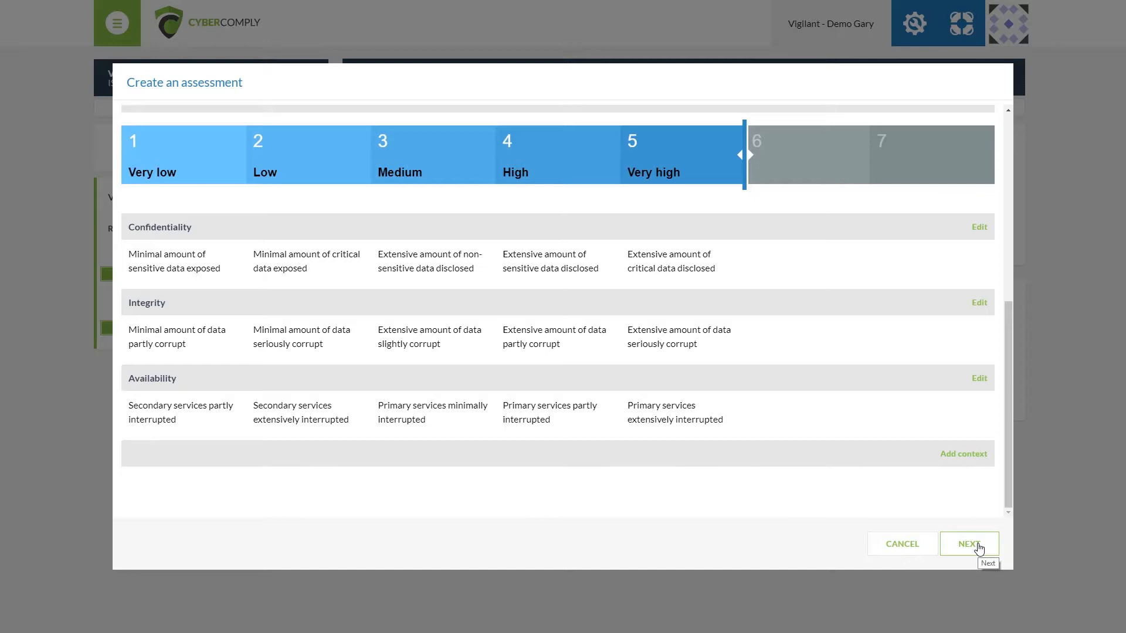
{"action": "left_click", "coordinate": [979, 547]}
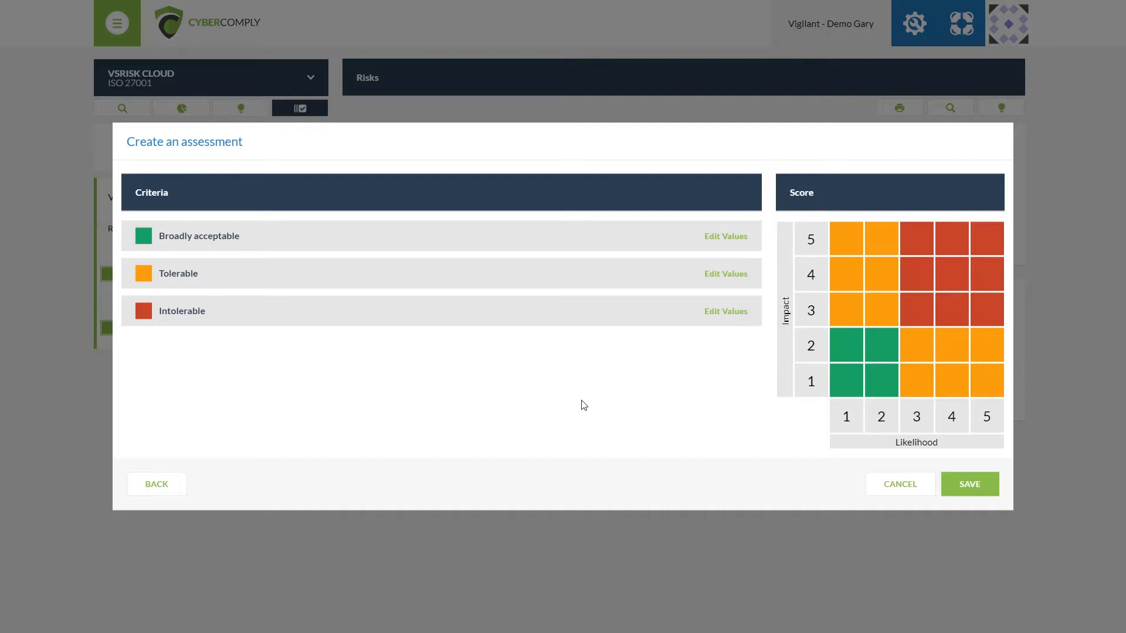
{"action": "left_click", "coordinate": [725, 241]}
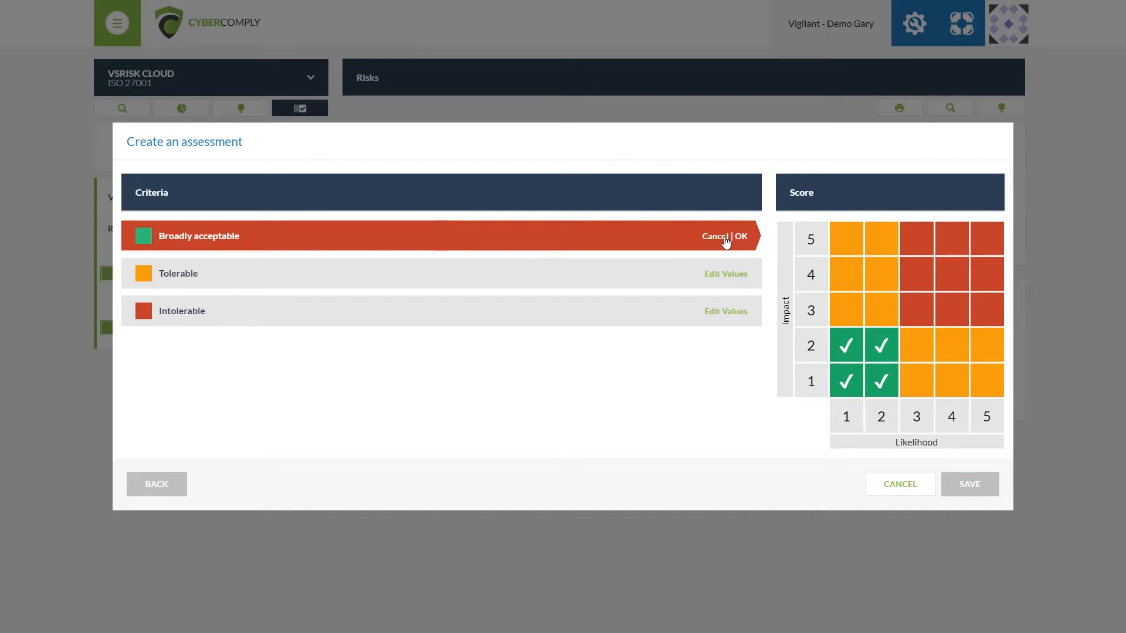
{"action": "left_click", "coordinate": [848, 310]}
{"action": "left_click", "coordinate": [916, 378]}
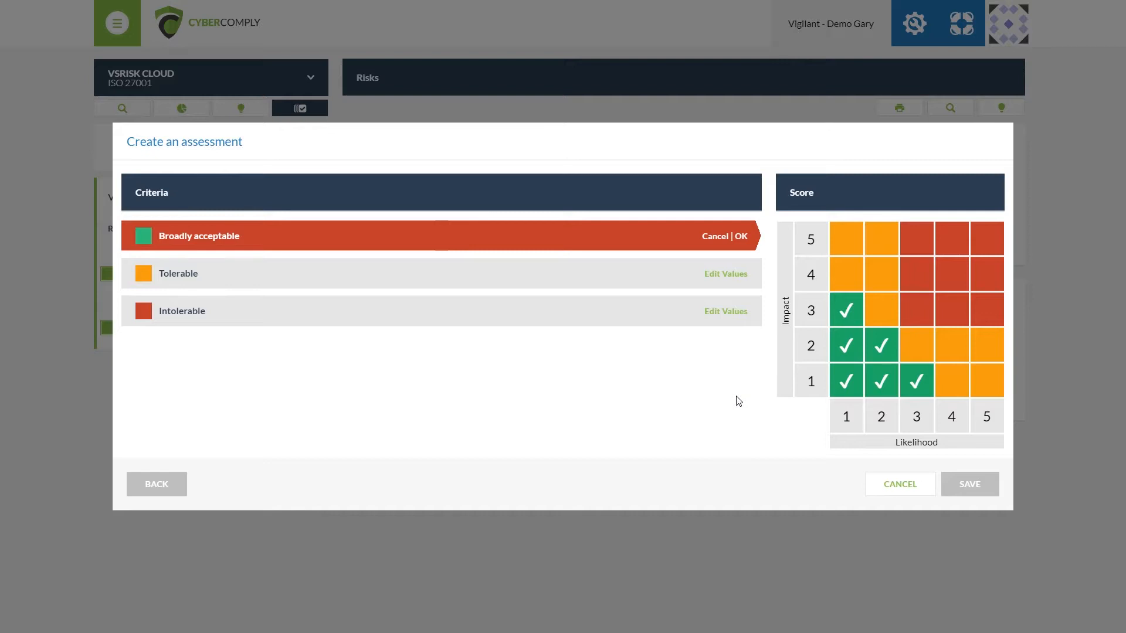
{"action": "left_click", "coordinate": [740, 236]}
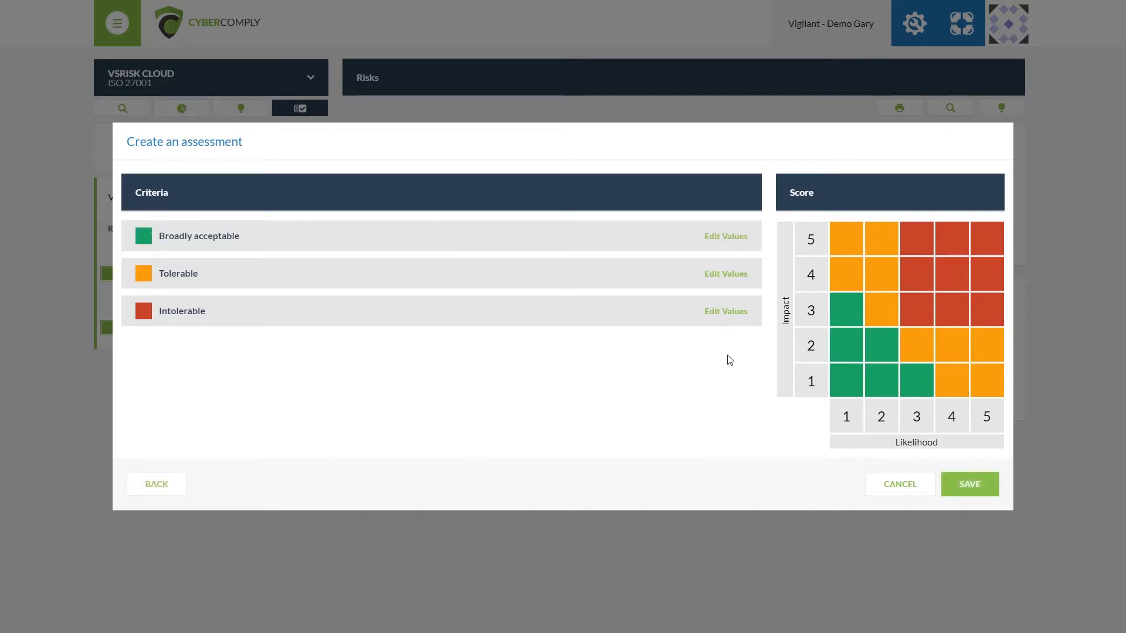
{"action": "left_click", "coordinate": [972, 485]}
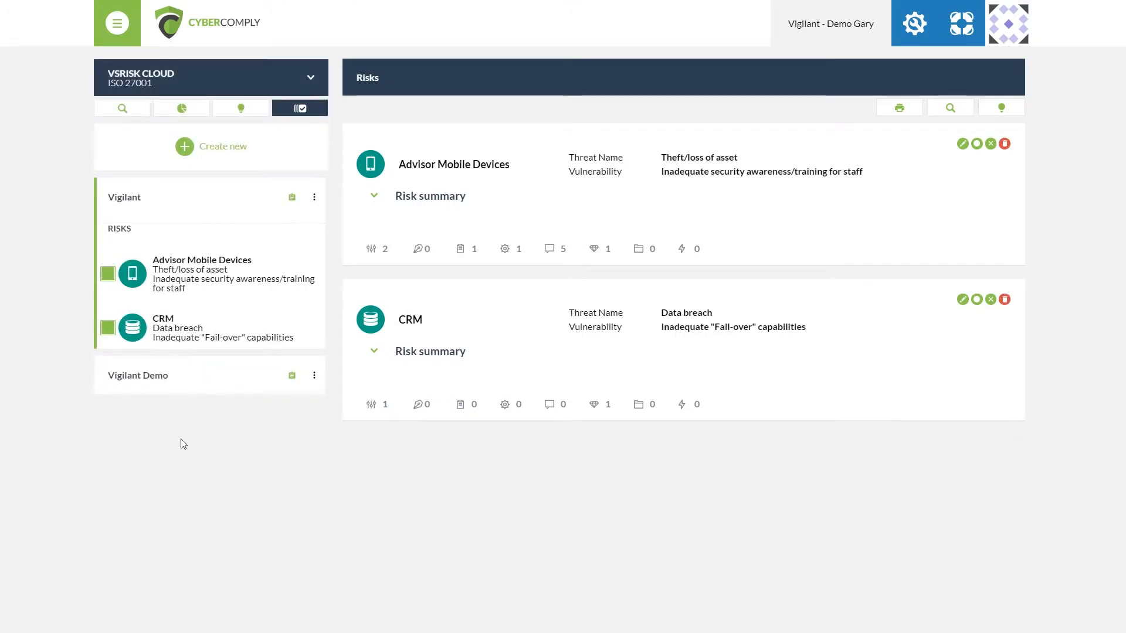
Step: Add a new risk to the Vigilant Demo assessment and choose Advisor Mobile Devices as its asset
{"action": "left_click", "coordinate": [137, 382]}
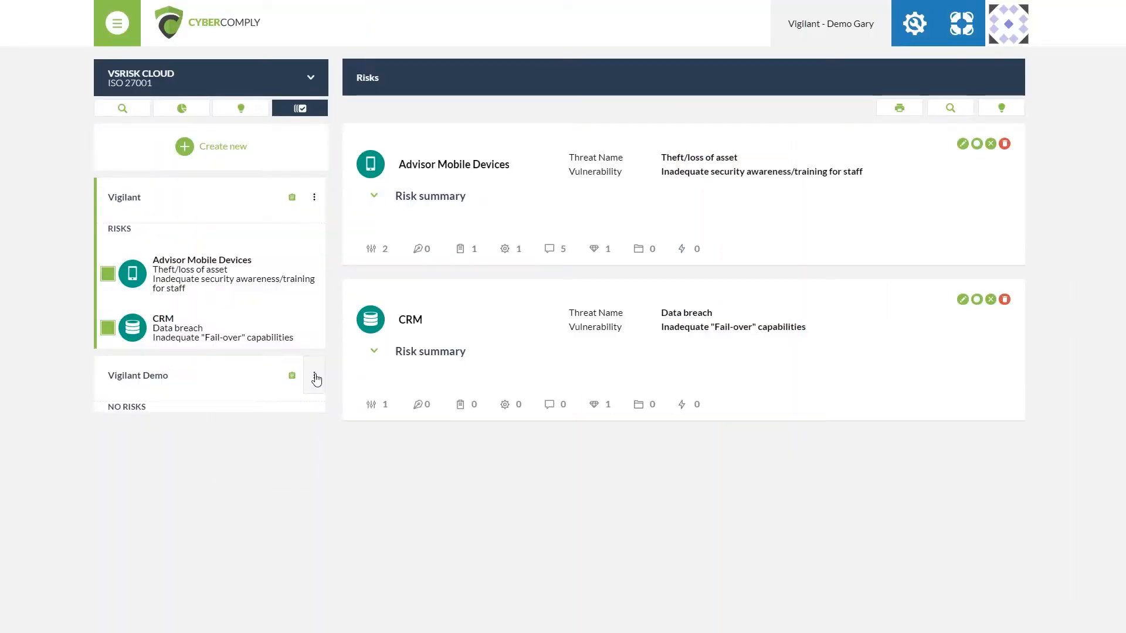
{"action": "left_click", "coordinate": [315, 376]}
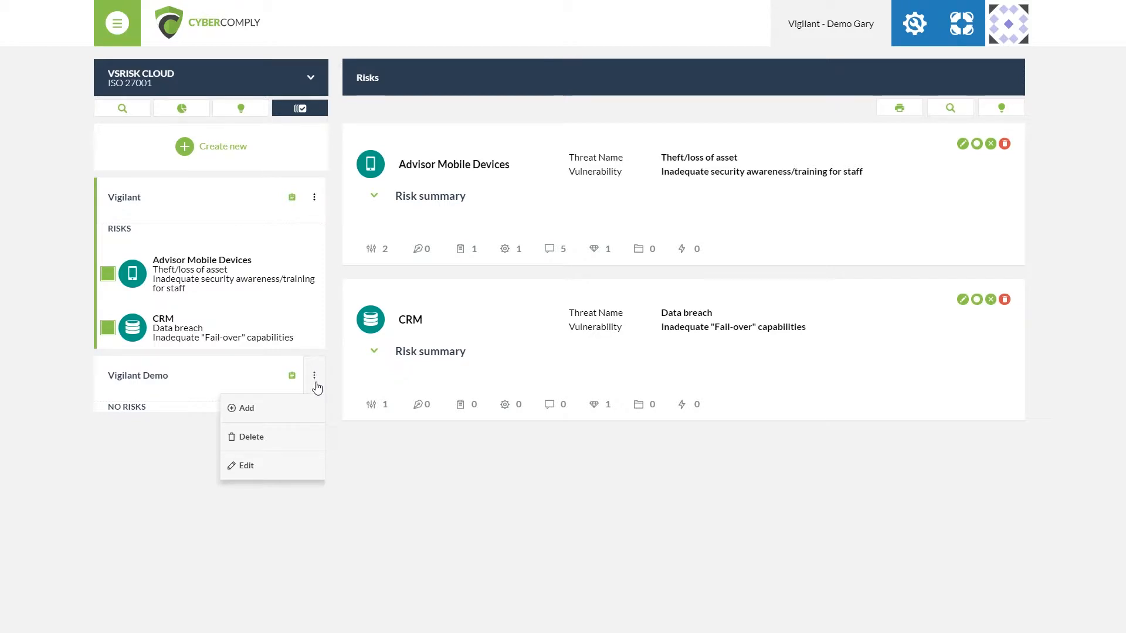
{"action": "left_click", "coordinate": [265, 407]}
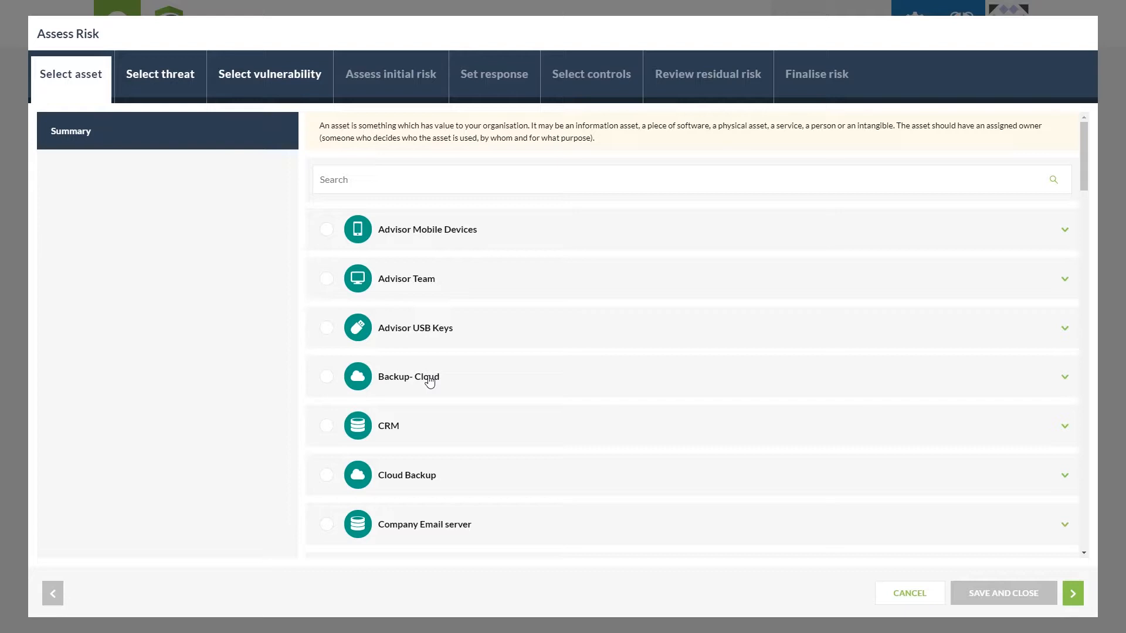
{"action": "left_click", "coordinate": [381, 233]}
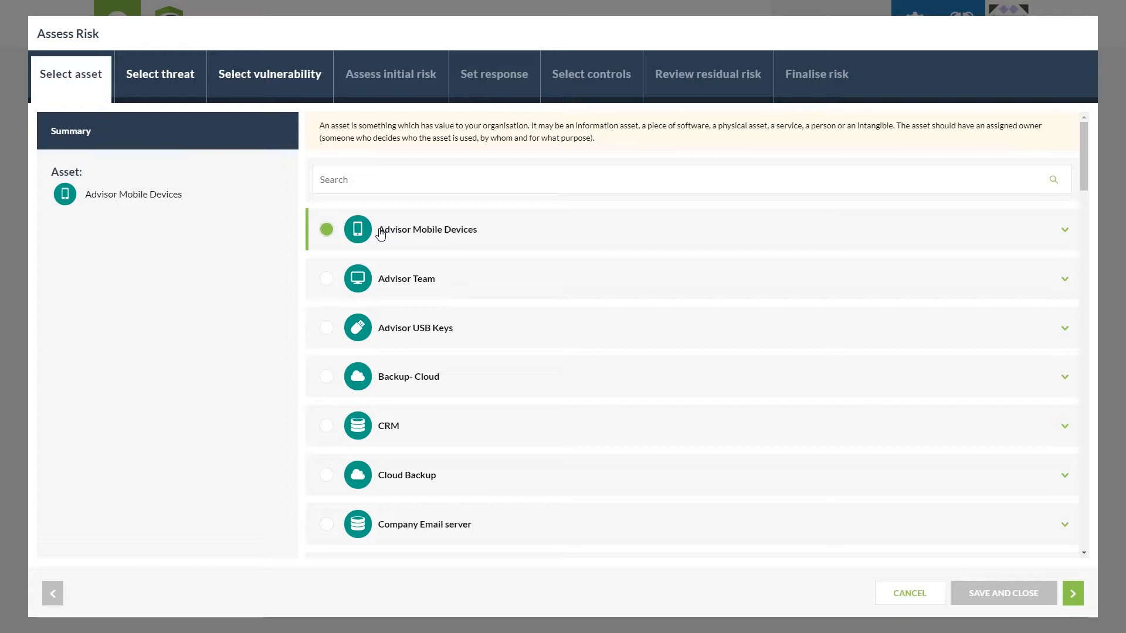
{"action": "left_click", "coordinate": [401, 184]}
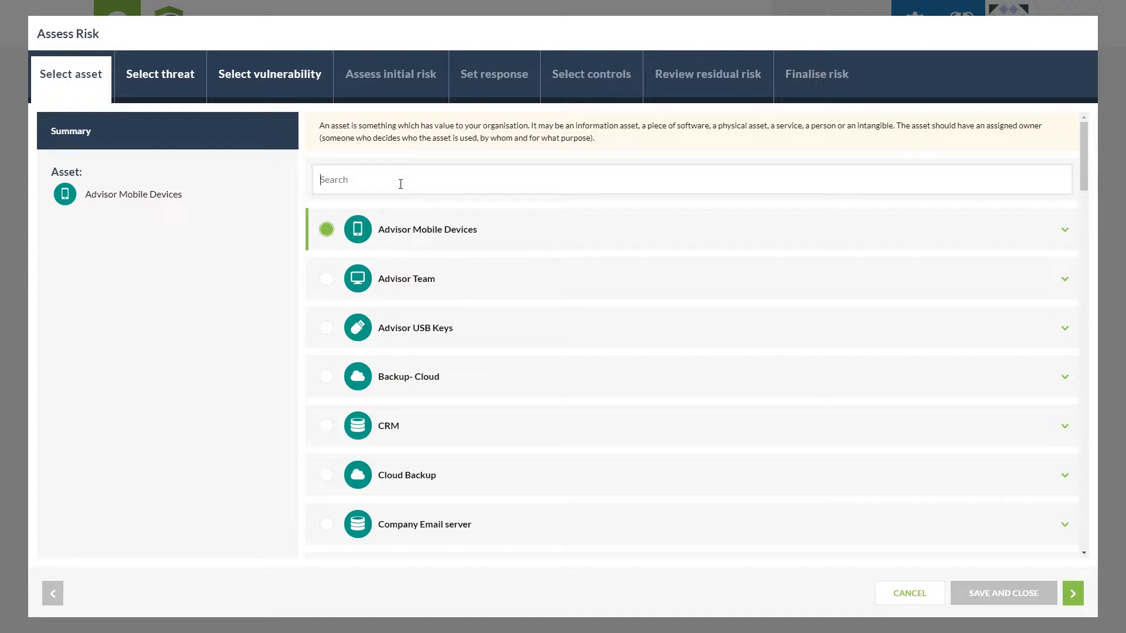
Step: Search the threats for "theft" and select Theft/loss of asset as the risk's threat
{"action": "left_click", "coordinate": [1075, 595]}
{"action": "left_click", "coordinate": [480, 158]}
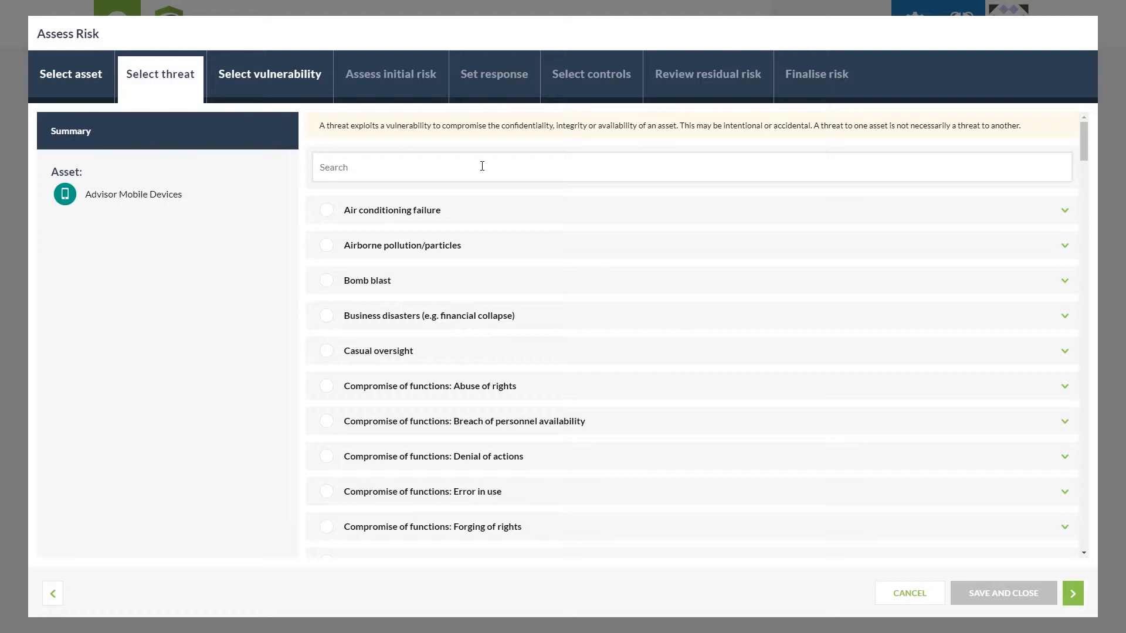
{"action": "type", "text": "theft"}
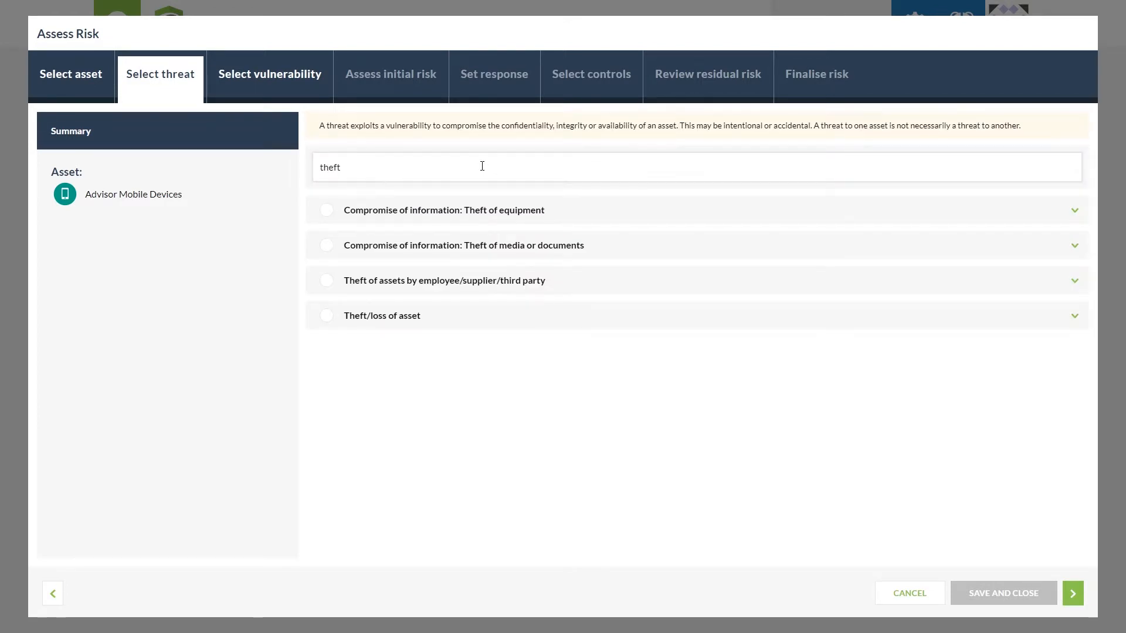
{"action": "left_click", "coordinate": [401, 322]}
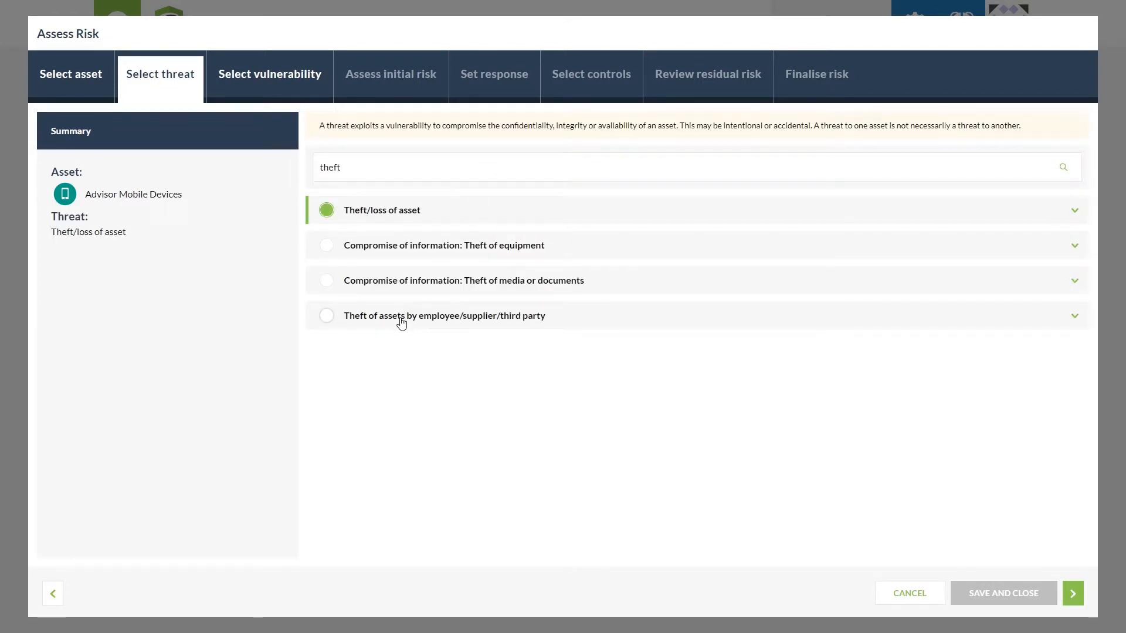
Step: Search the vulnerabilities for "security" and select Inadequate security awareness/training for staff
{"action": "left_click", "coordinate": [1074, 594]}
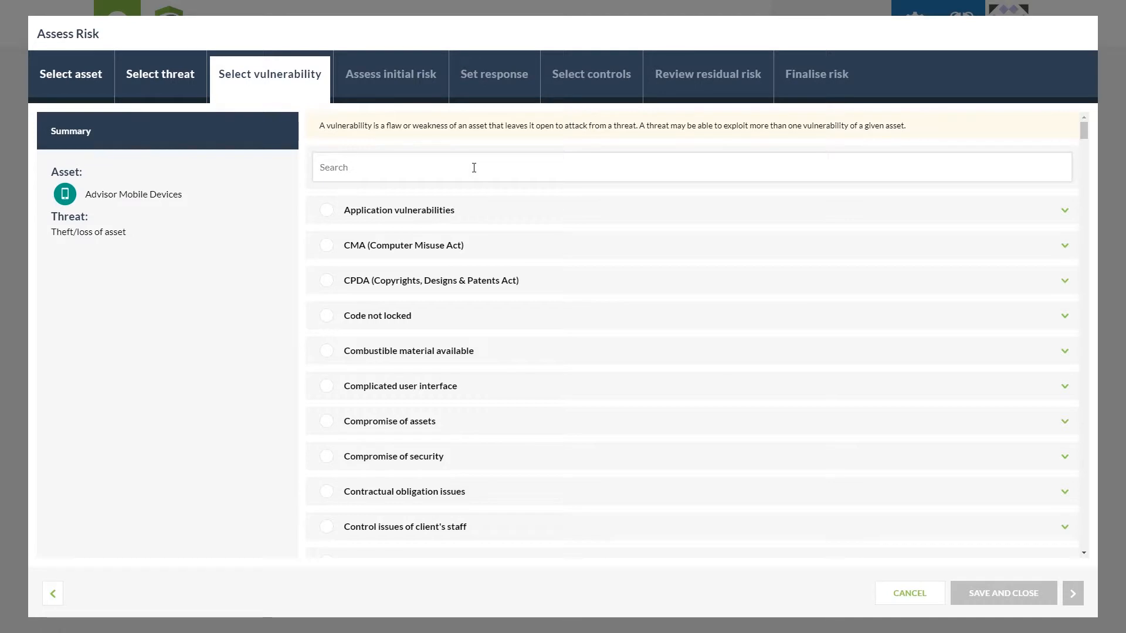
{"action": "type", "text": "security"}
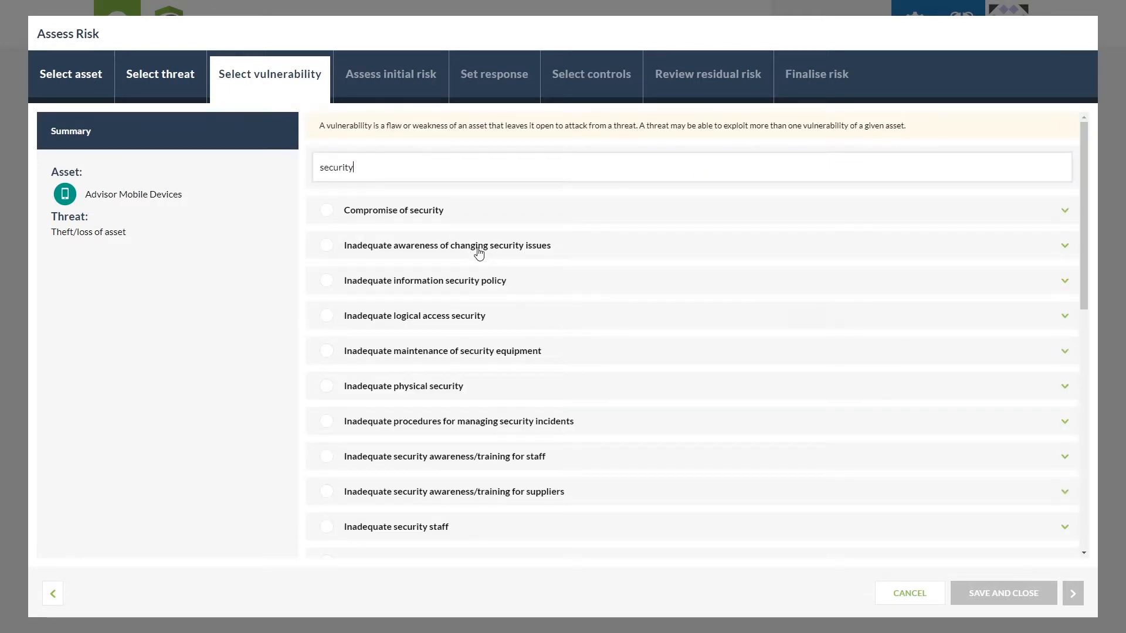
{"action": "left_click", "coordinate": [471, 464]}
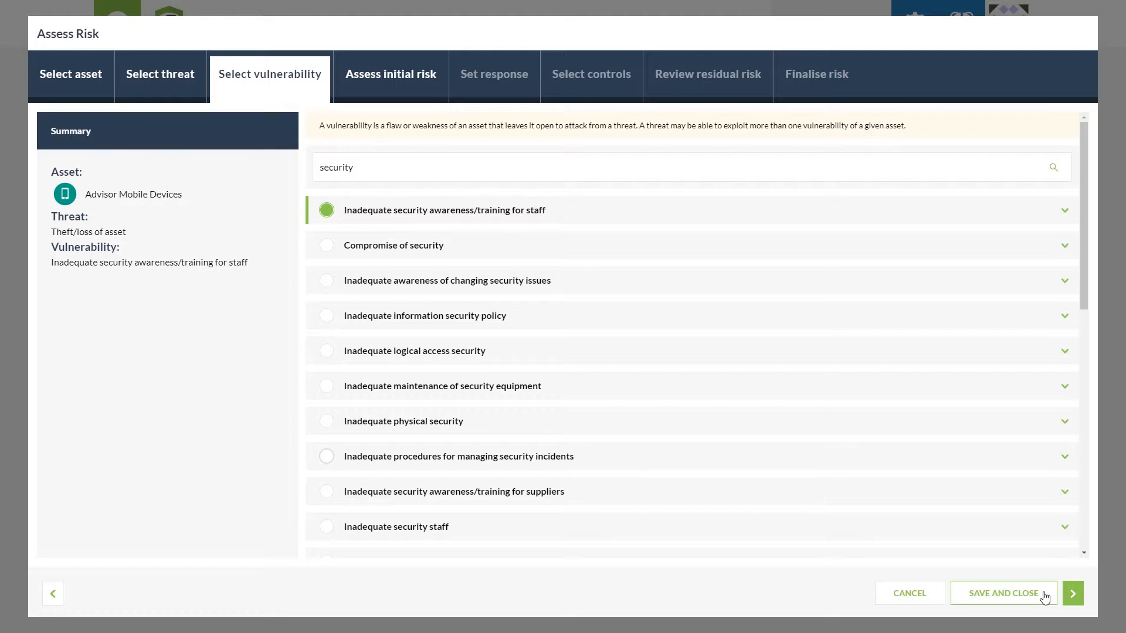
Step: Rate the initial risk at likelihood 3 and impact 3, and set the risk response to Modify
{"action": "left_click", "coordinate": [1075, 598]}
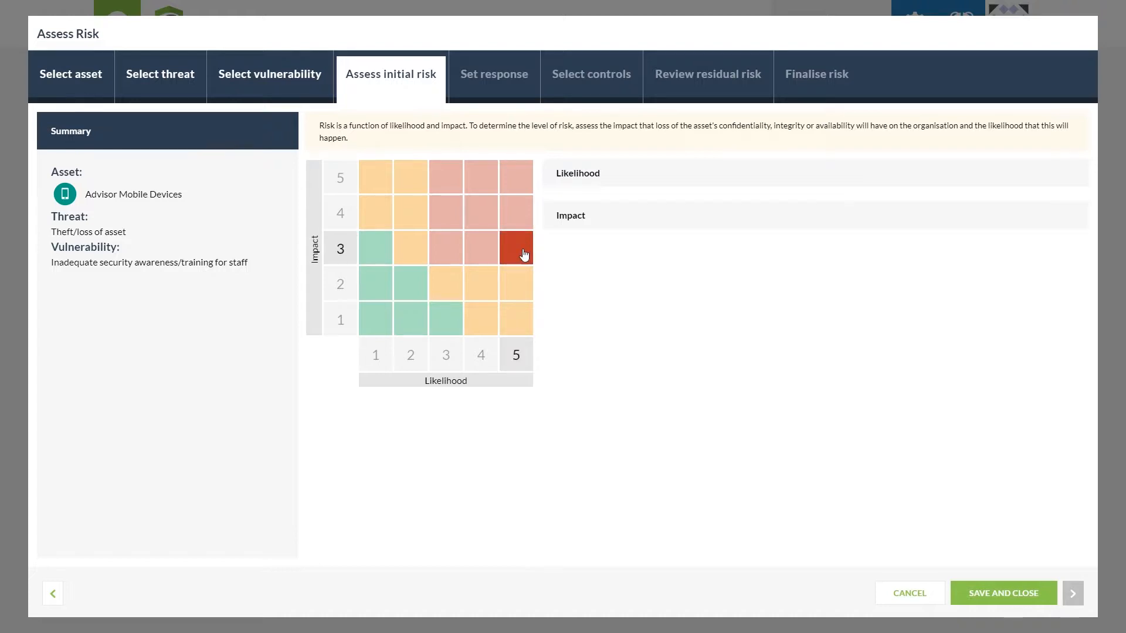
{"action": "left_click", "coordinate": [455, 254]}
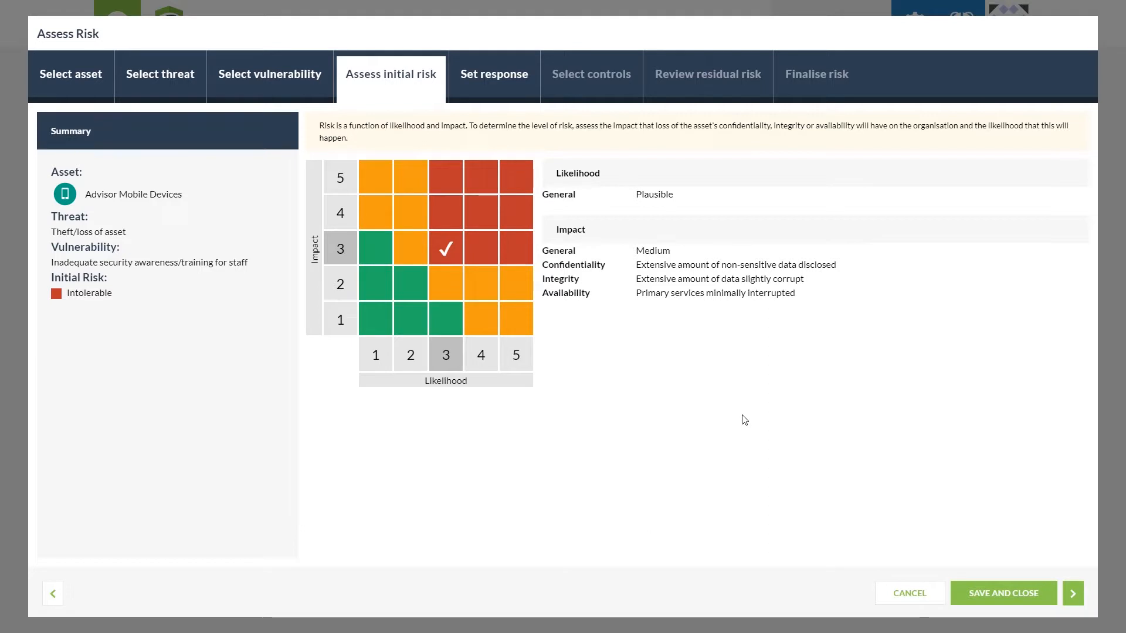
{"action": "left_click", "coordinate": [1073, 594]}
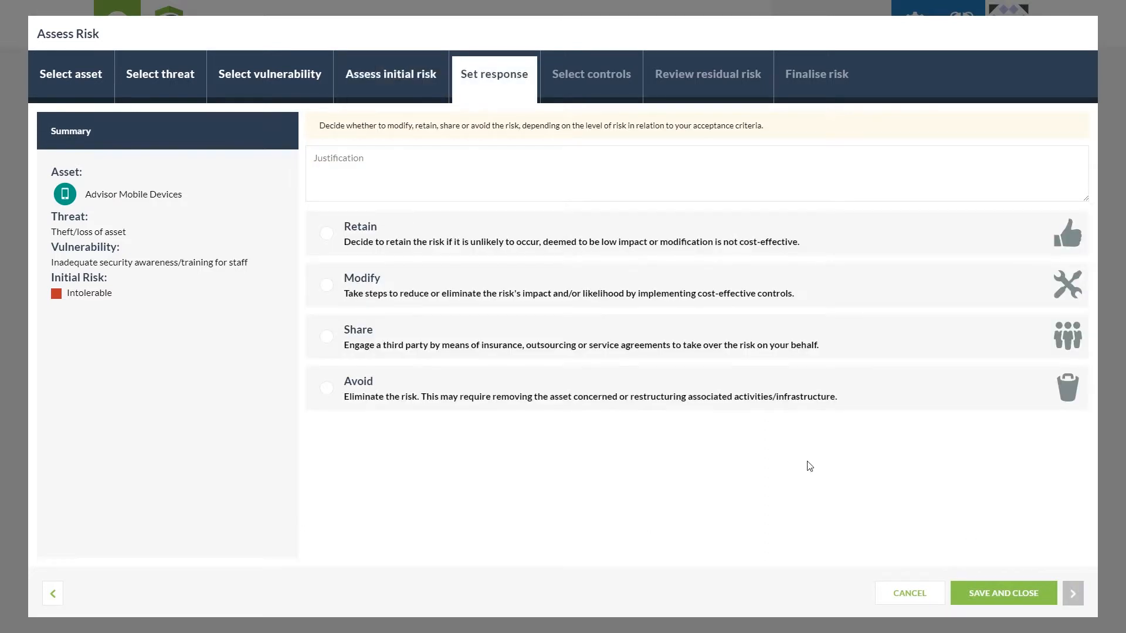
{"action": "left_click", "coordinate": [583, 151]}
{"action": "left_click", "coordinate": [327, 287]}
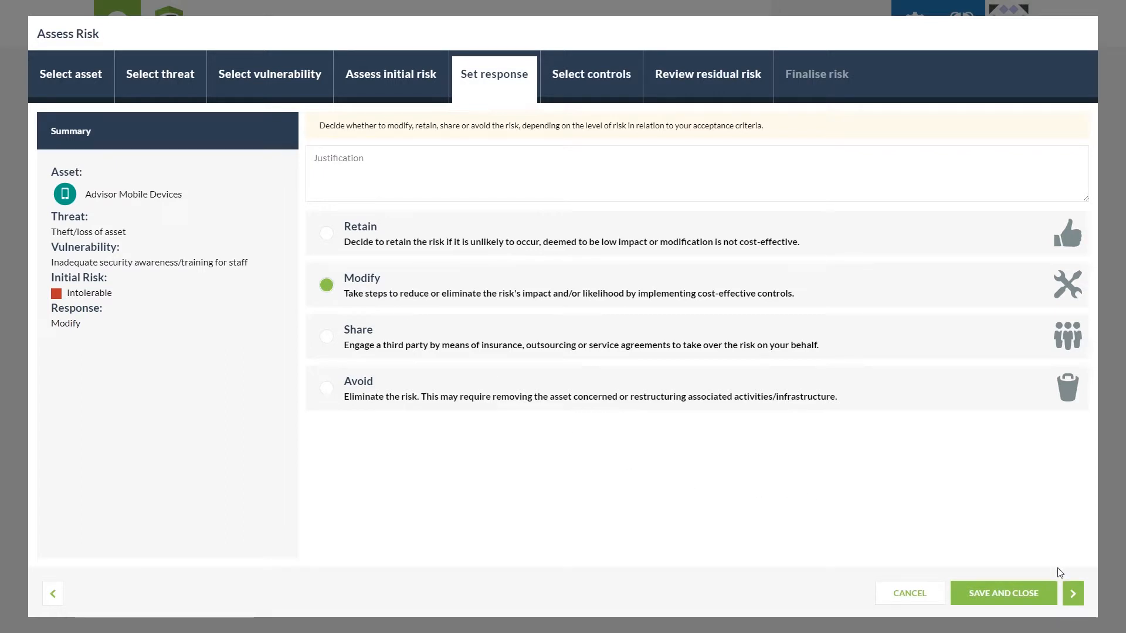
Step: Search the controls for "7.2.2" and select ISO 27001: 2013 A.7.2.2, Information security awareness, education and training
{"action": "left_click", "coordinate": [1073, 593]}
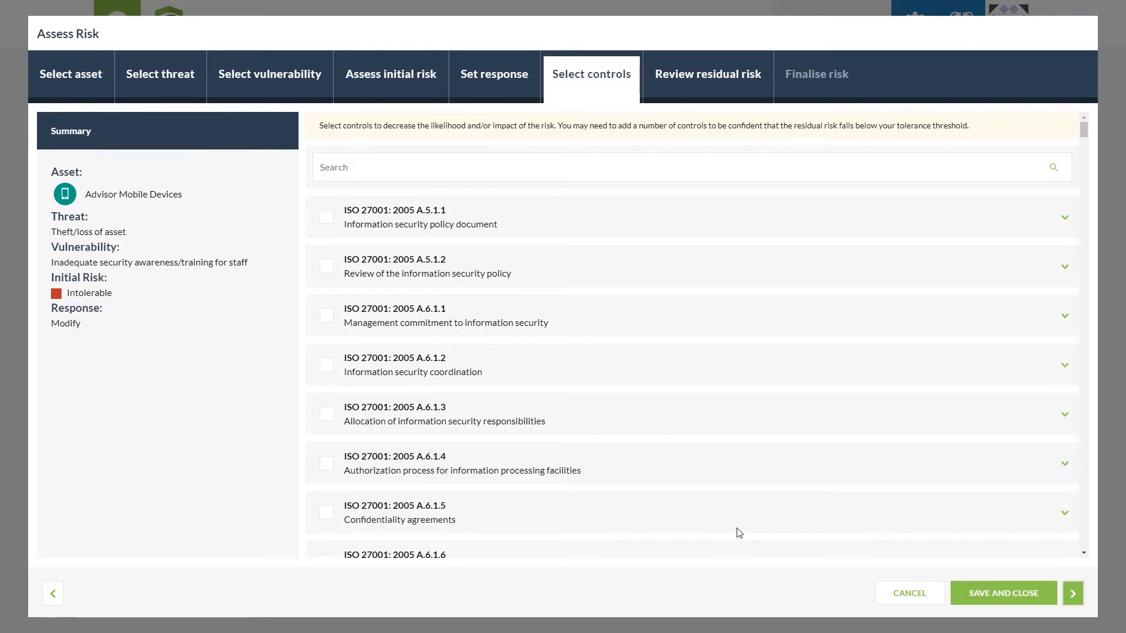
{"action": "left_click", "coordinate": [566, 170]}
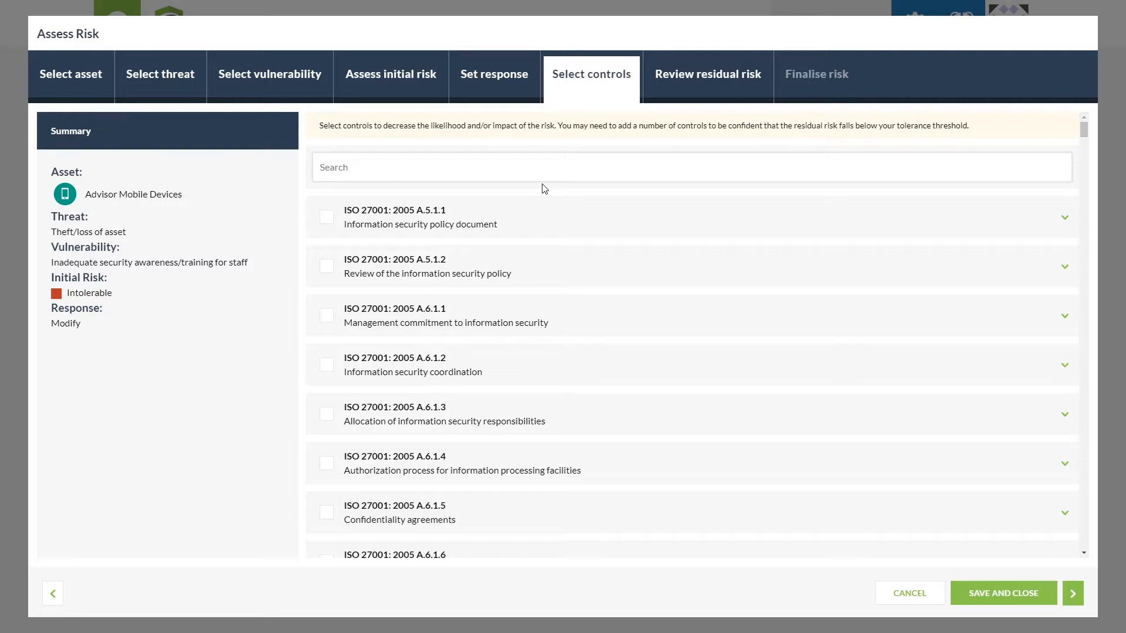
{"action": "type", "text": "7"}
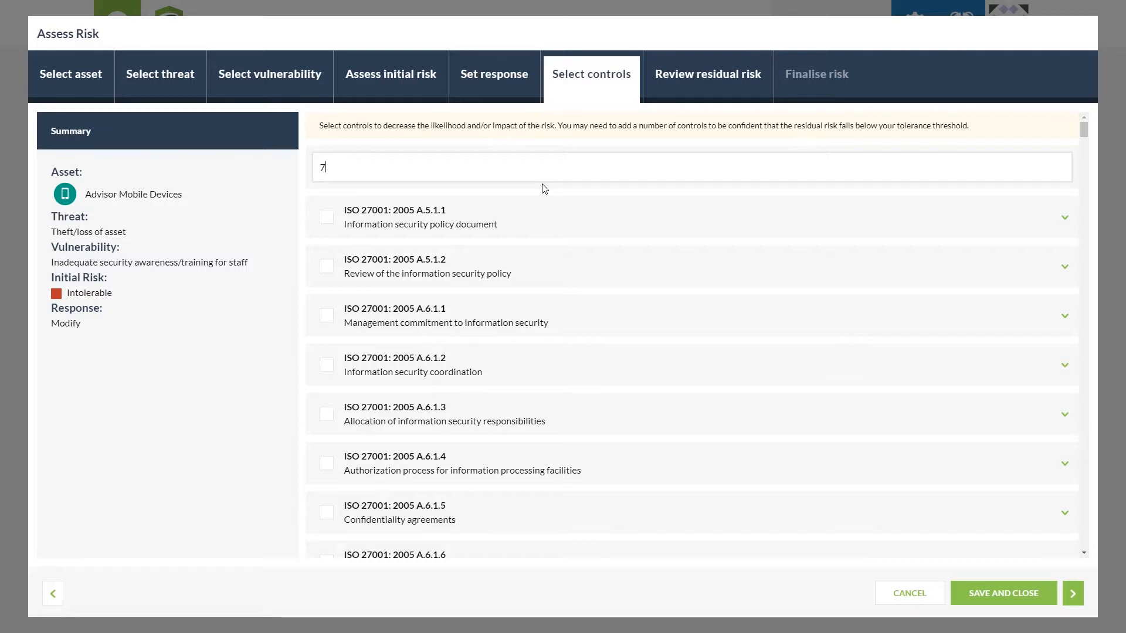
{"action": "type", "text": ".2.2"}
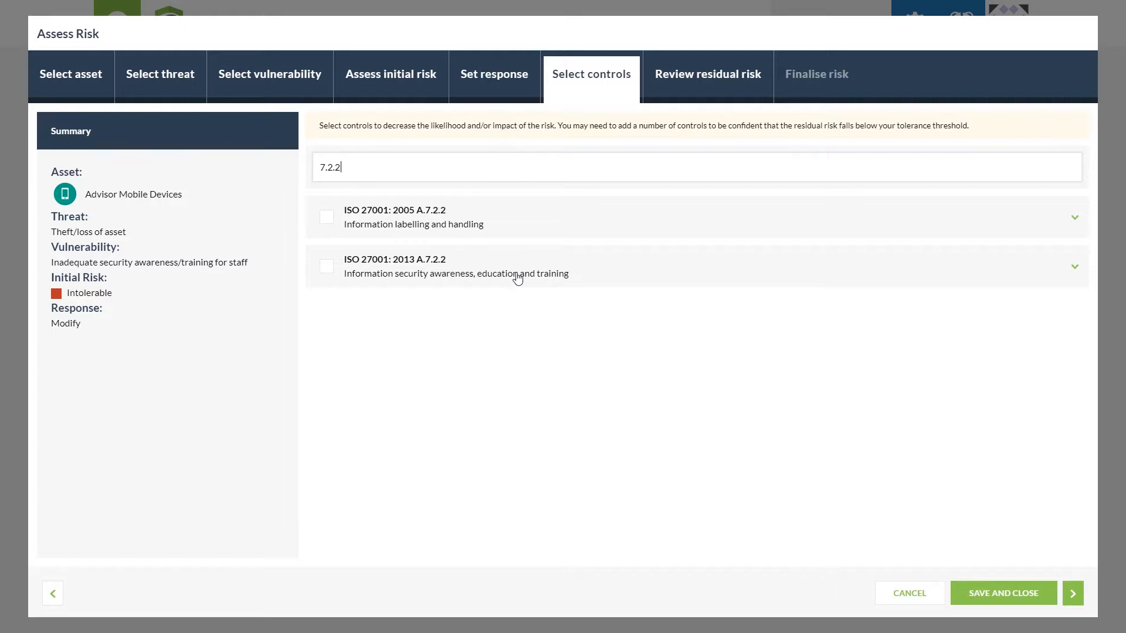
{"action": "left_click", "coordinate": [326, 269]}
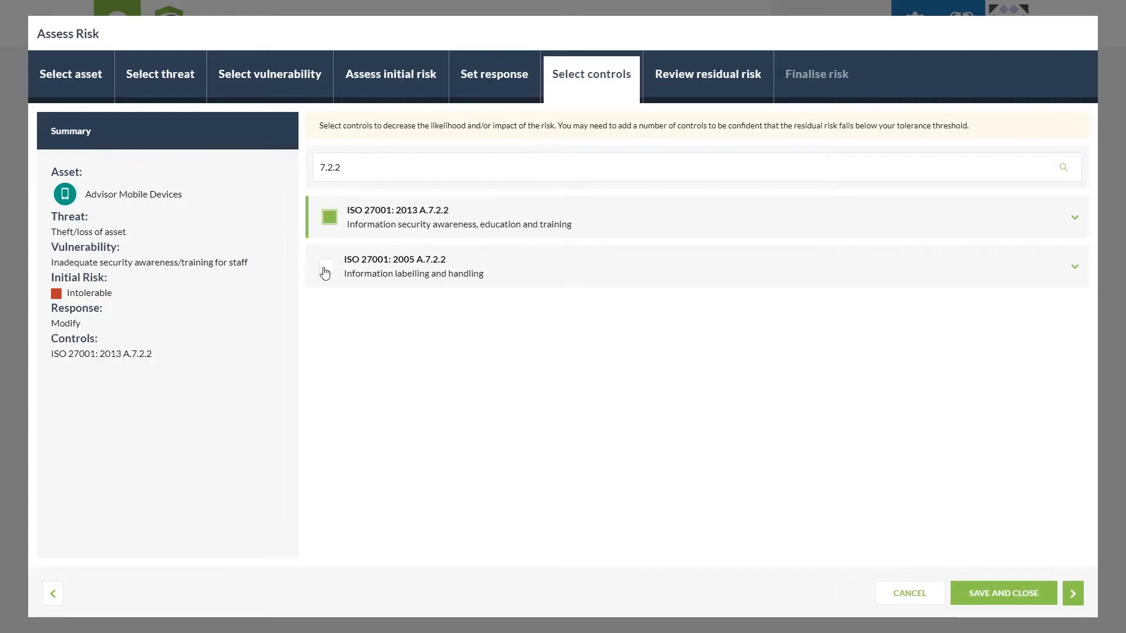
Step: Rate the residual risk at likelihood 2 and impact 3, and enter CTO as the risk owner
{"action": "left_click", "coordinate": [1073, 597]}
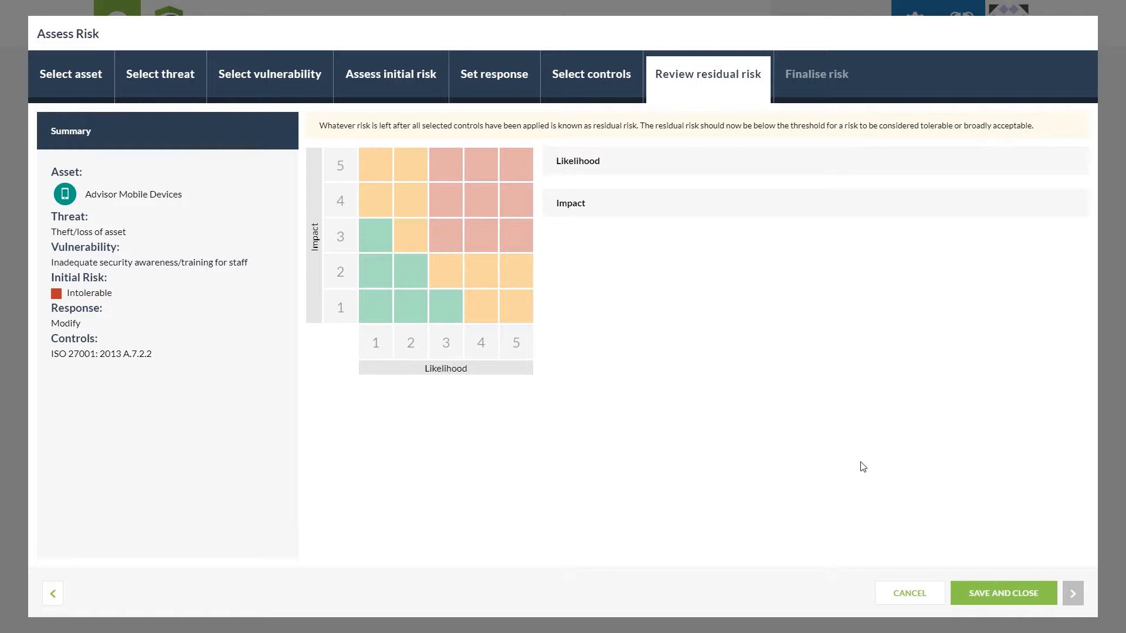
{"action": "left_click", "coordinate": [412, 239]}
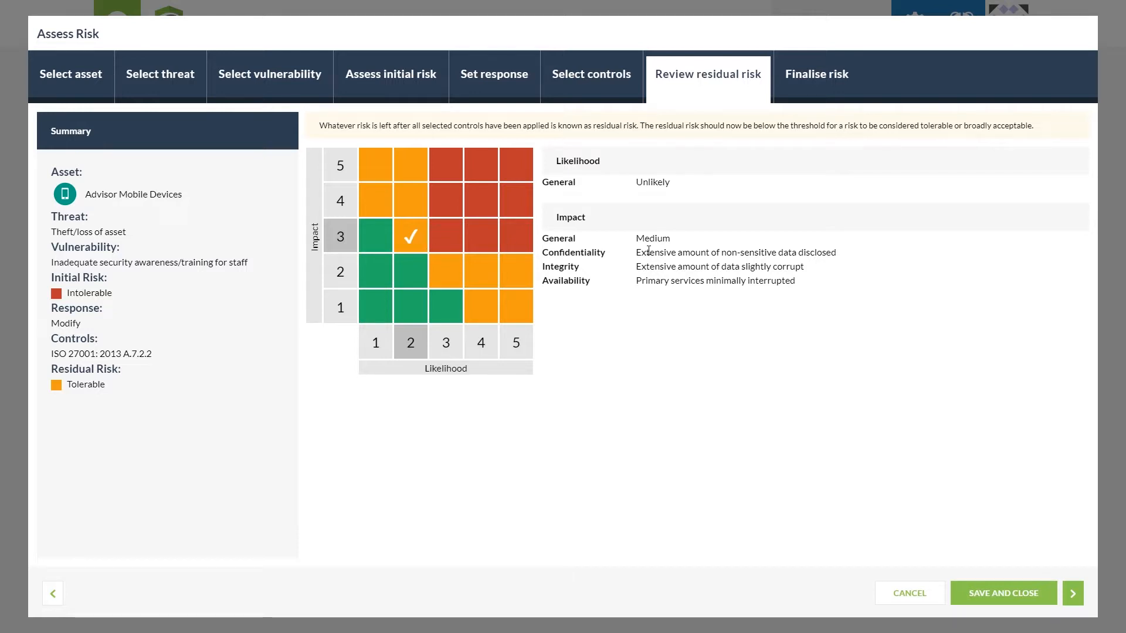
{"action": "left_click", "coordinate": [1073, 593]}
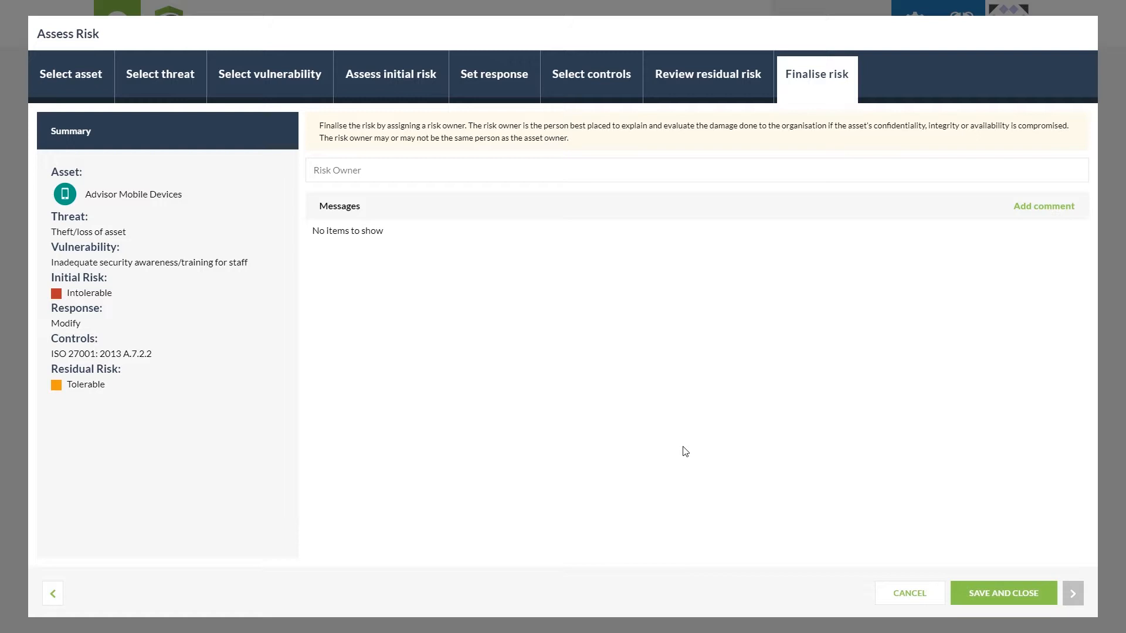
{"action": "left_click", "coordinate": [484, 176]}
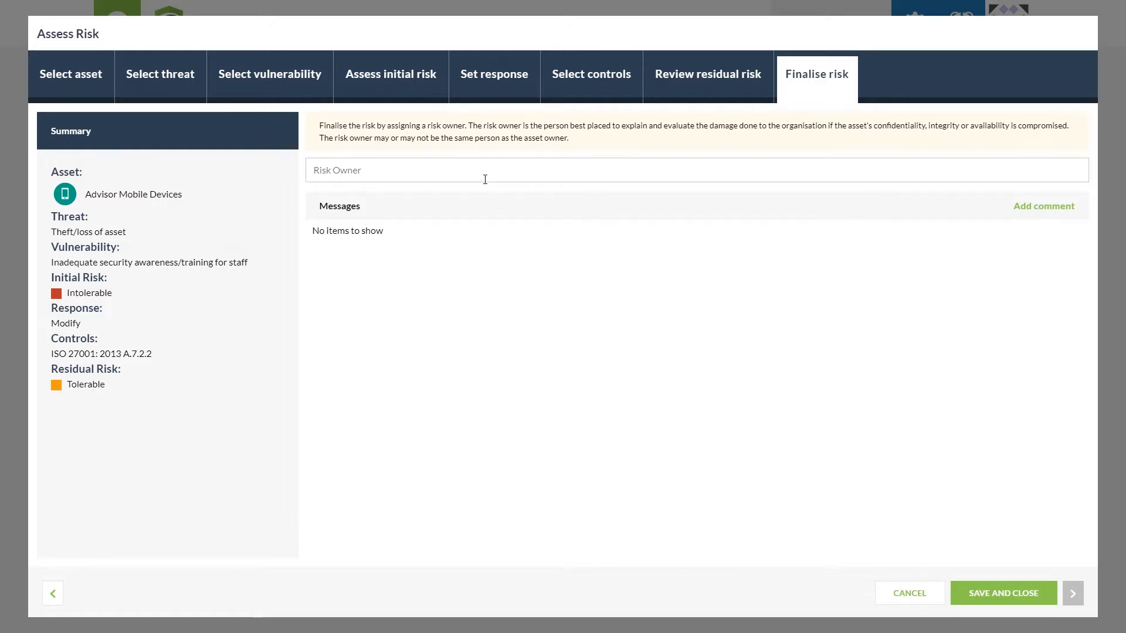
{"action": "type", "text": "CTO"}
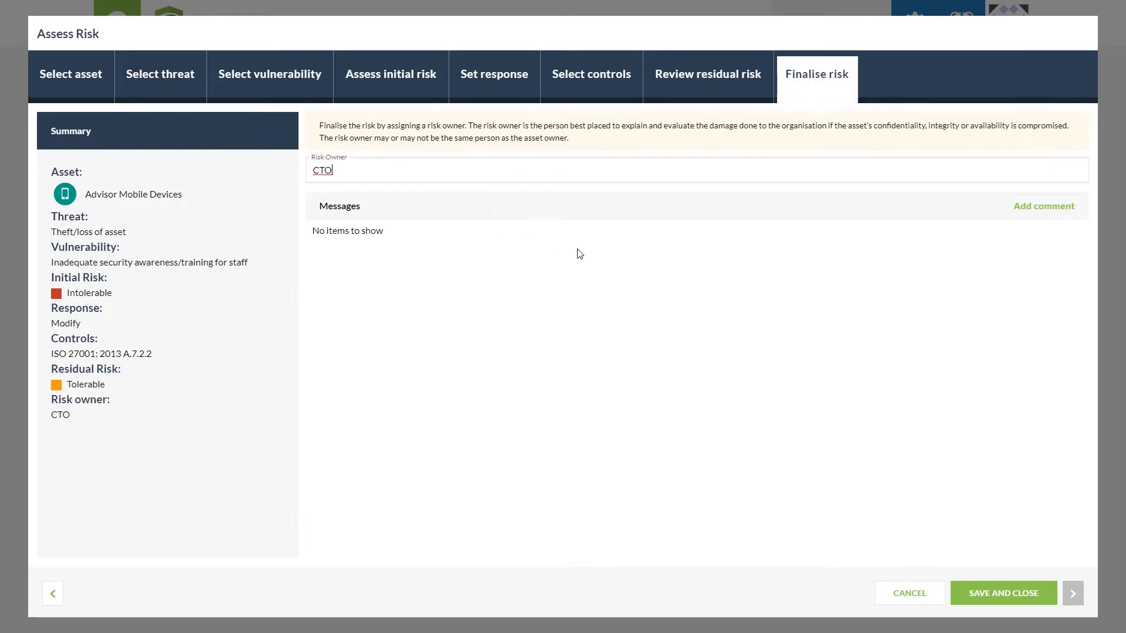
Step: Inspect the form for adding a comment and attachment to the risk, and leave it without saving anything
{"action": "left_click", "coordinate": [1022, 208]}
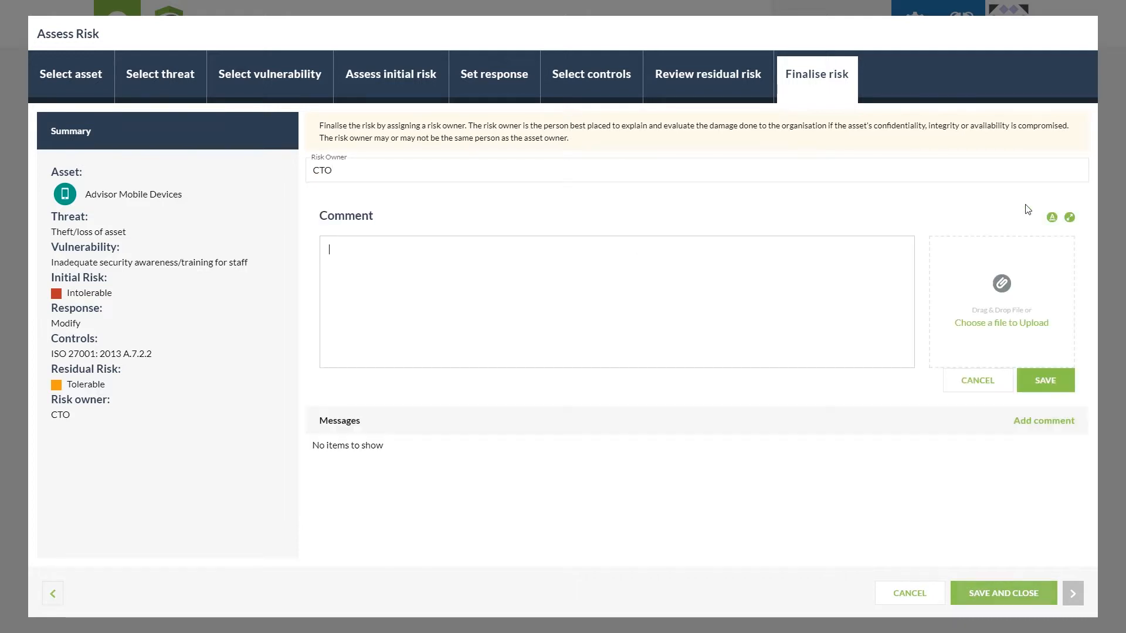
{"action": "left_click", "coordinate": [543, 281]}
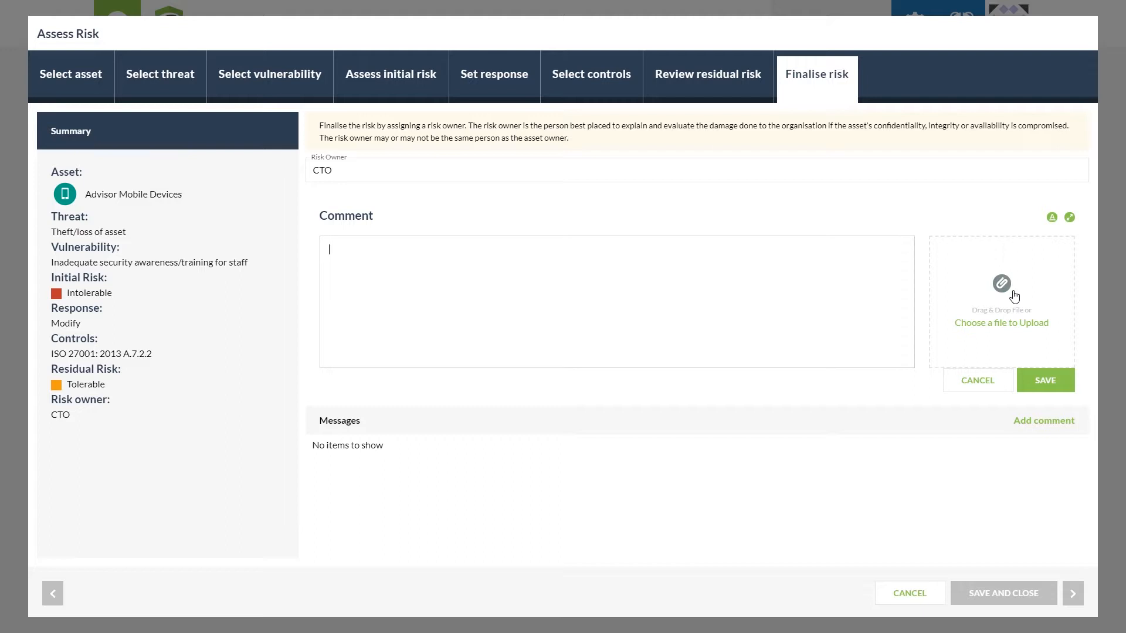
{"action": "left_click", "coordinate": [991, 381]}
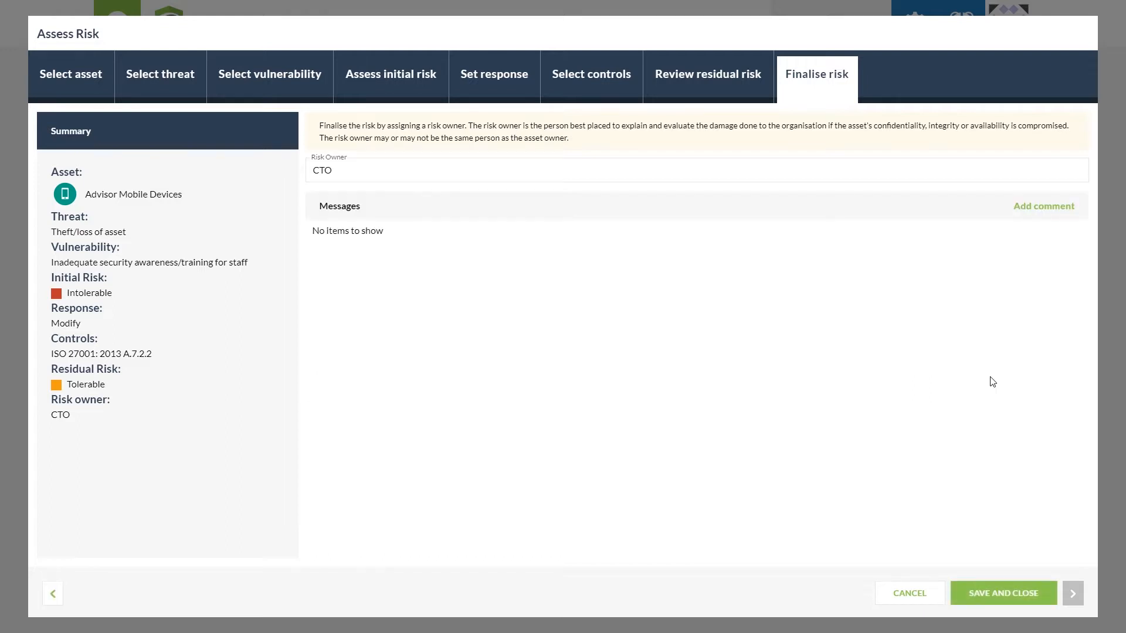
Step: Save the risk, deselect both Vigilant risks and collapse that assessment, showing only the Vigilant Demo risk for Advisor Mobile Devices
{"action": "left_click", "coordinate": [995, 602]}
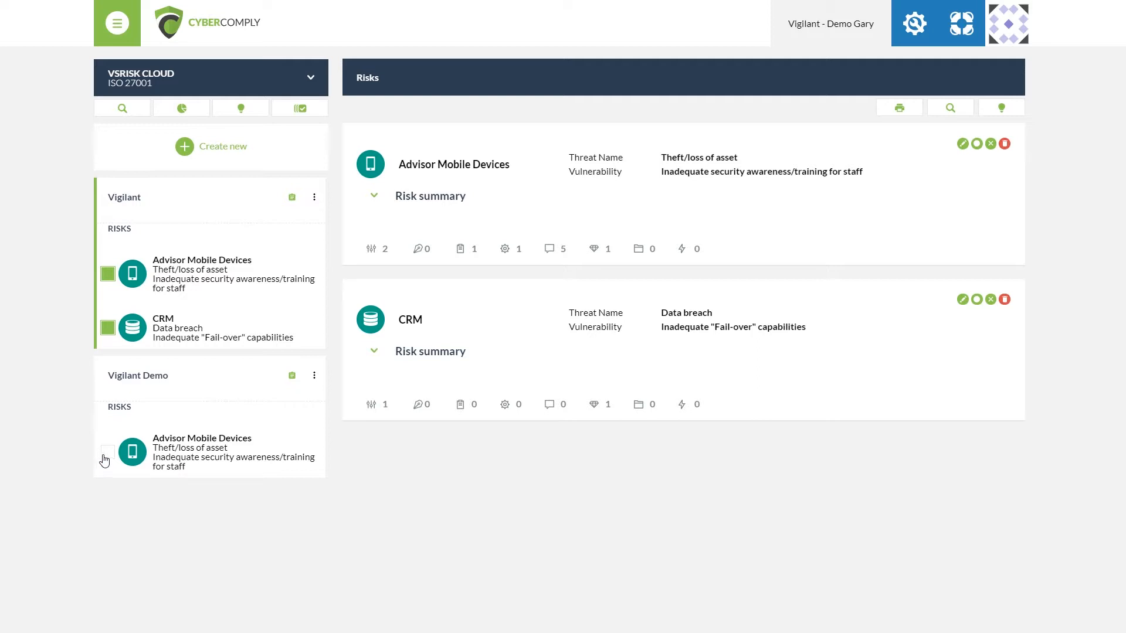
{"action": "left_click", "coordinate": [107, 333]}
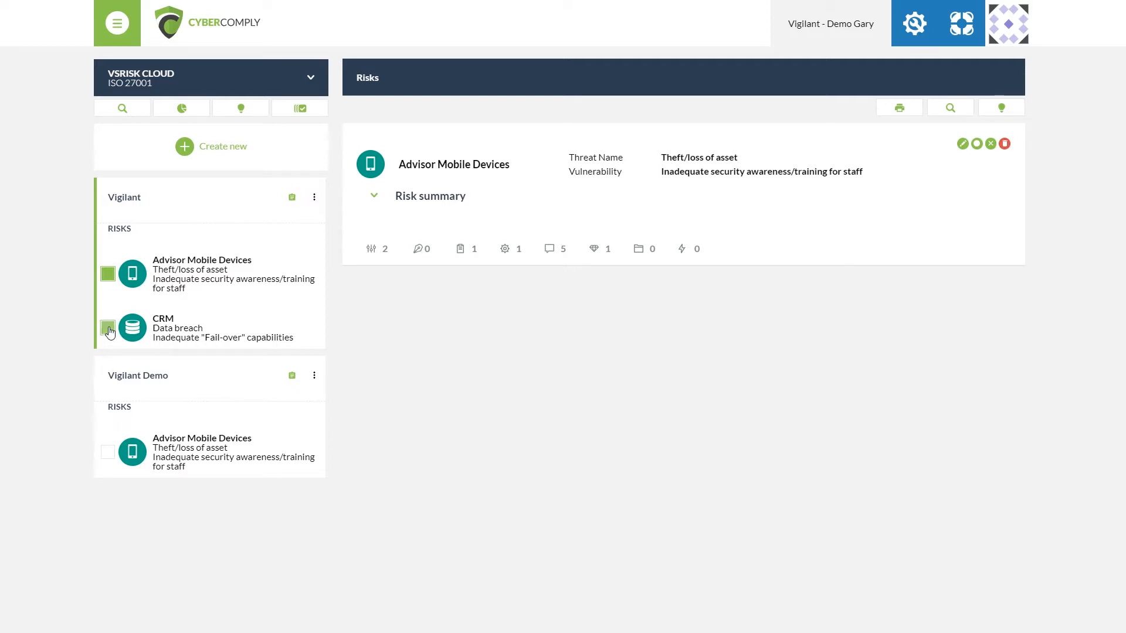
{"action": "left_click", "coordinate": [107, 275]}
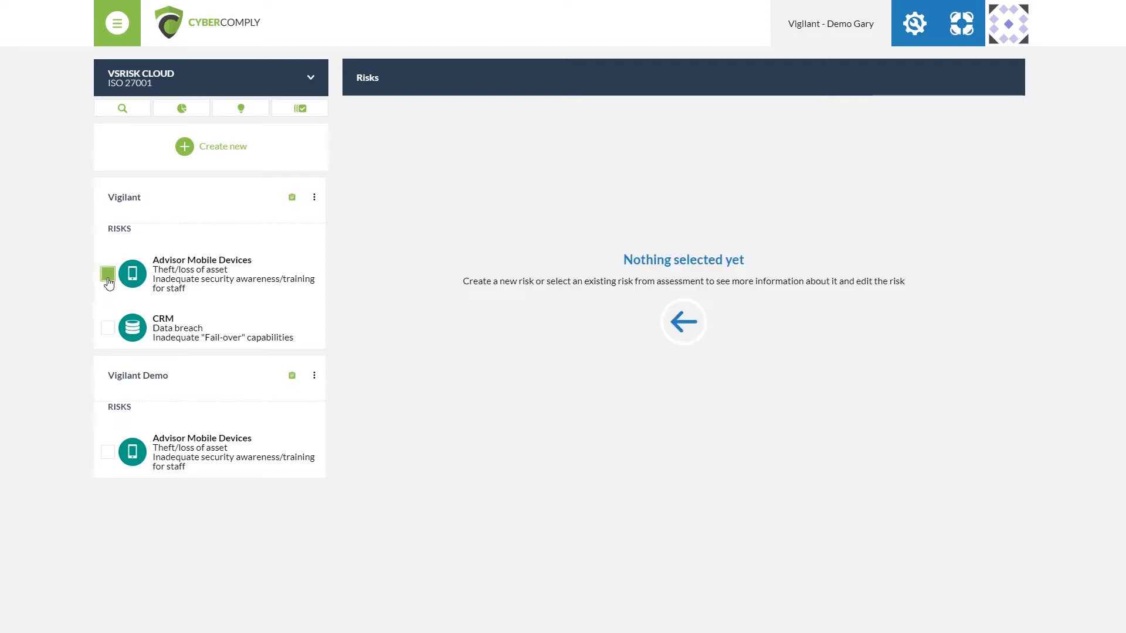
{"action": "left_click", "coordinate": [125, 198]}
{"action": "left_click", "coordinate": [108, 318]}
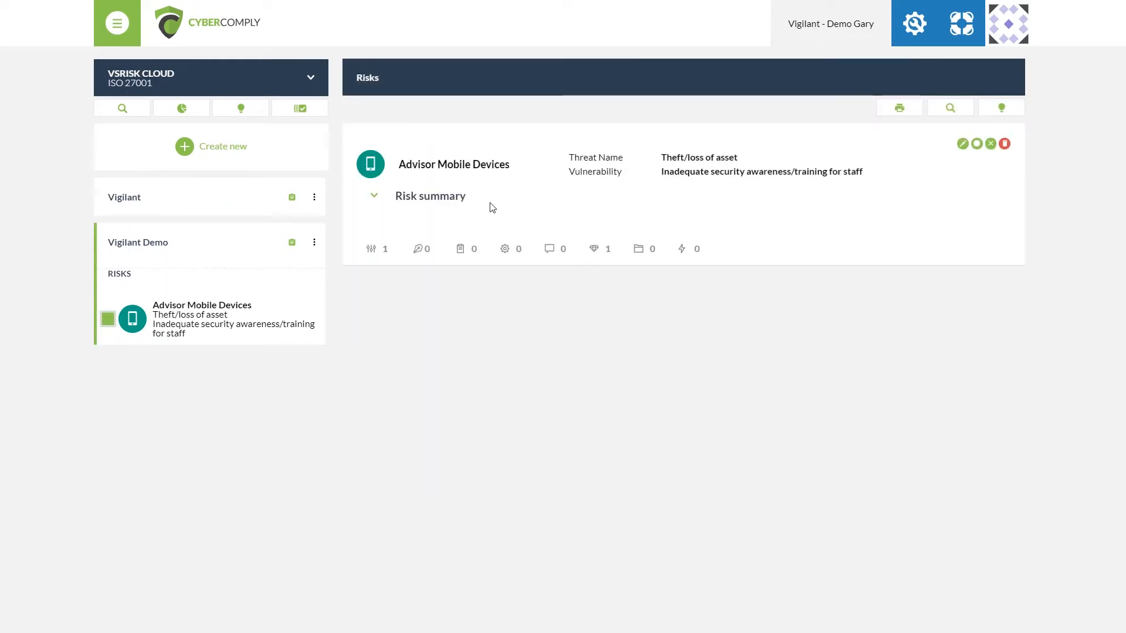
Step: Review the risk summary and the details and implementation status options of its related control A.7.2.2
{"action": "left_click", "coordinate": [373, 198]}
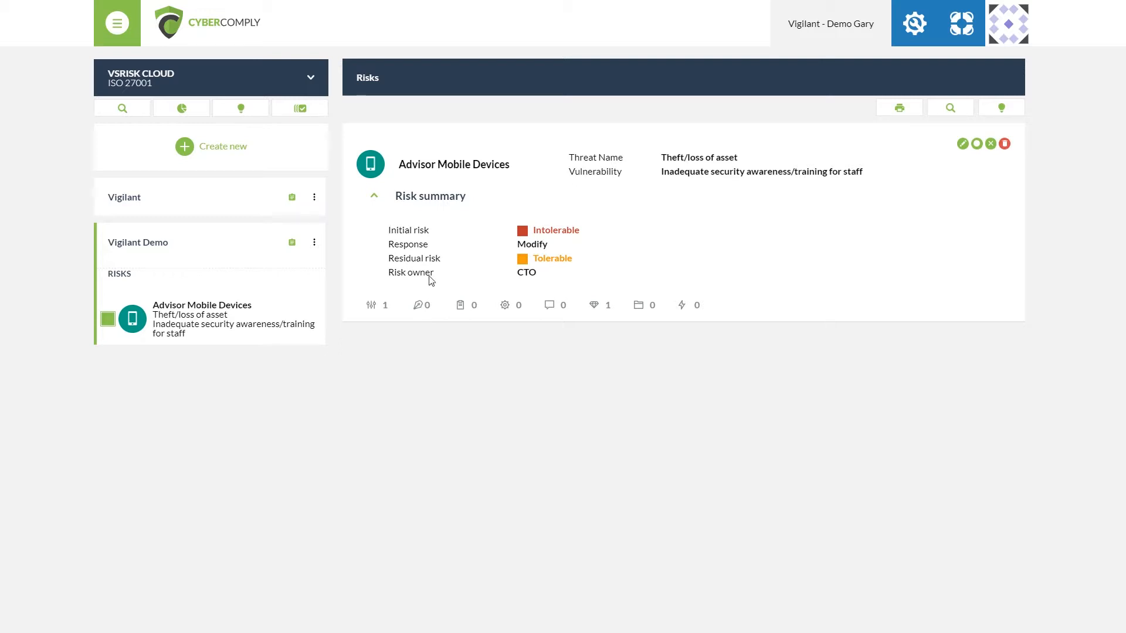
{"action": "left_click", "coordinate": [385, 310]}
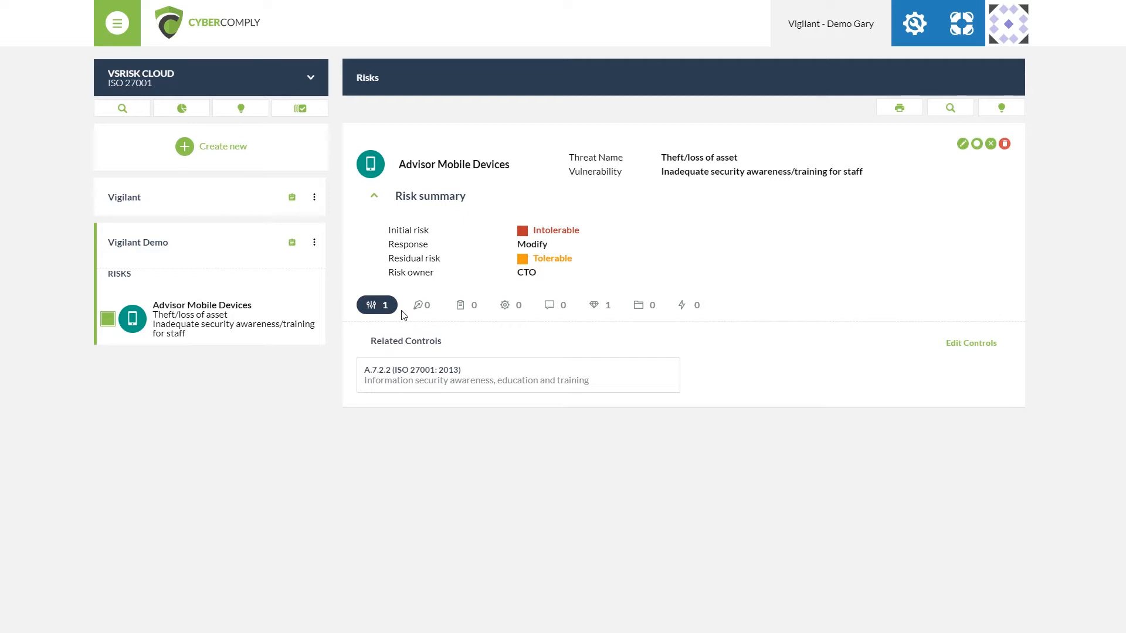
{"action": "mouse_move", "coordinate": [464, 374]}
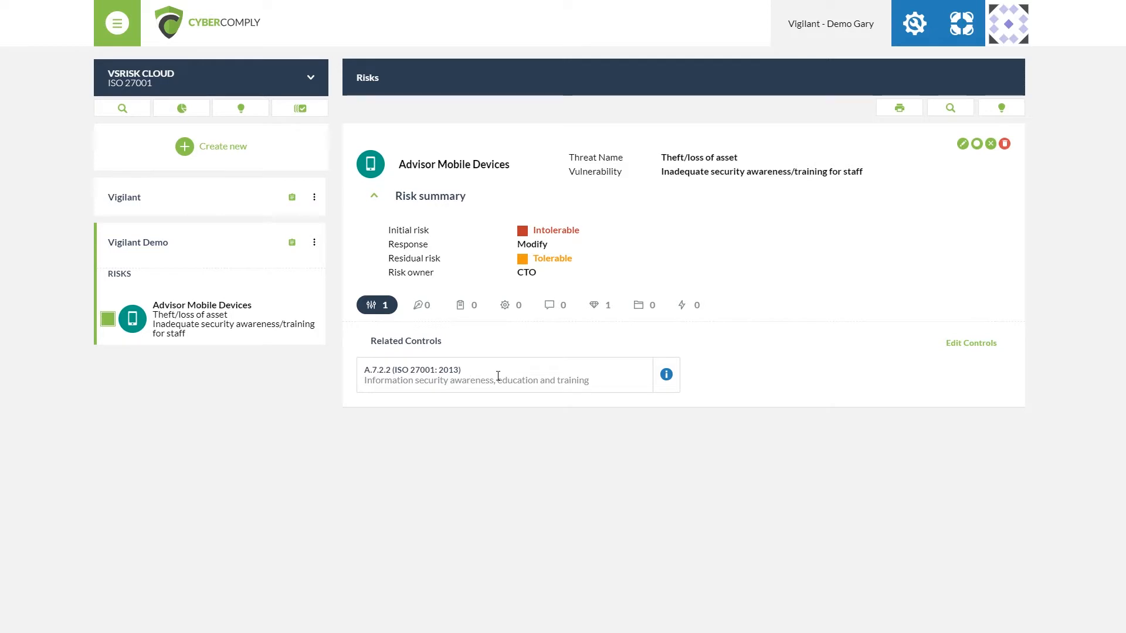
{"action": "left_click", "coordinate": [667, 376]}
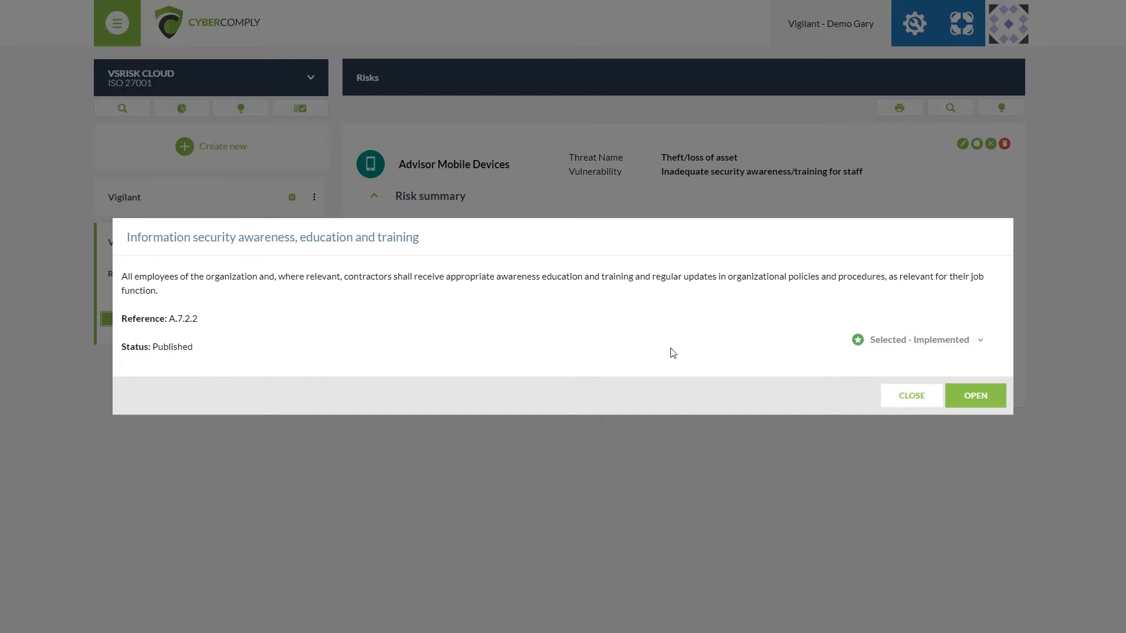
{"action": "left_click", "coordinate": [977, 346]}
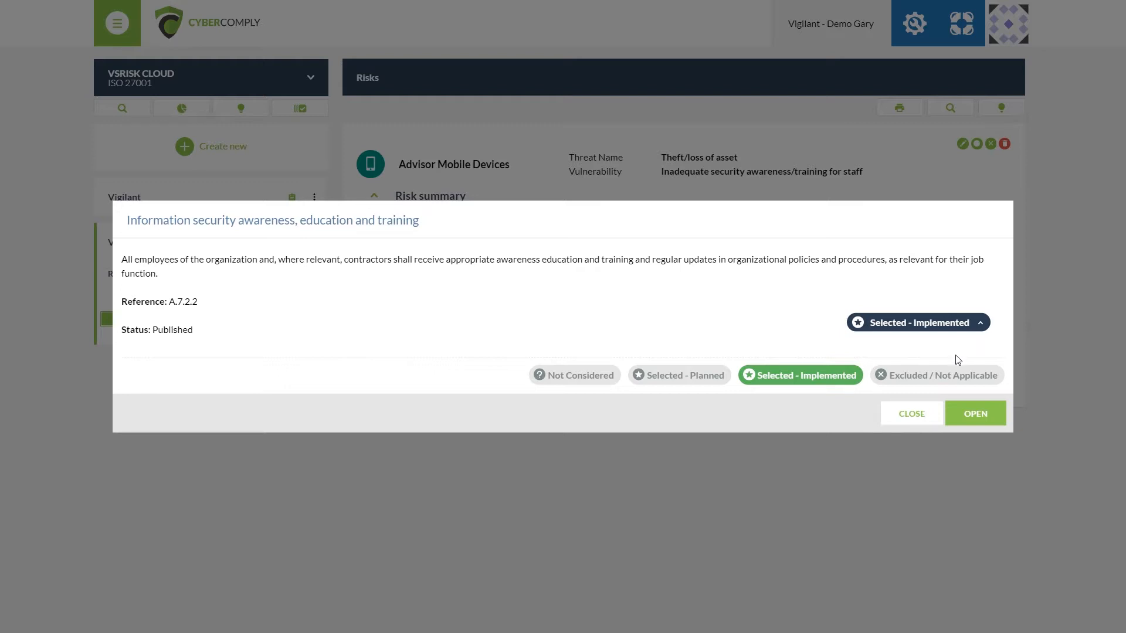
{"action": "left_click", "coordinate": [925, 415]}
Step: Review the risk's related legal requirements and browse the UK Laws available to add, without adding any
{"action": "left_click", "coordinate": [427, 308]}
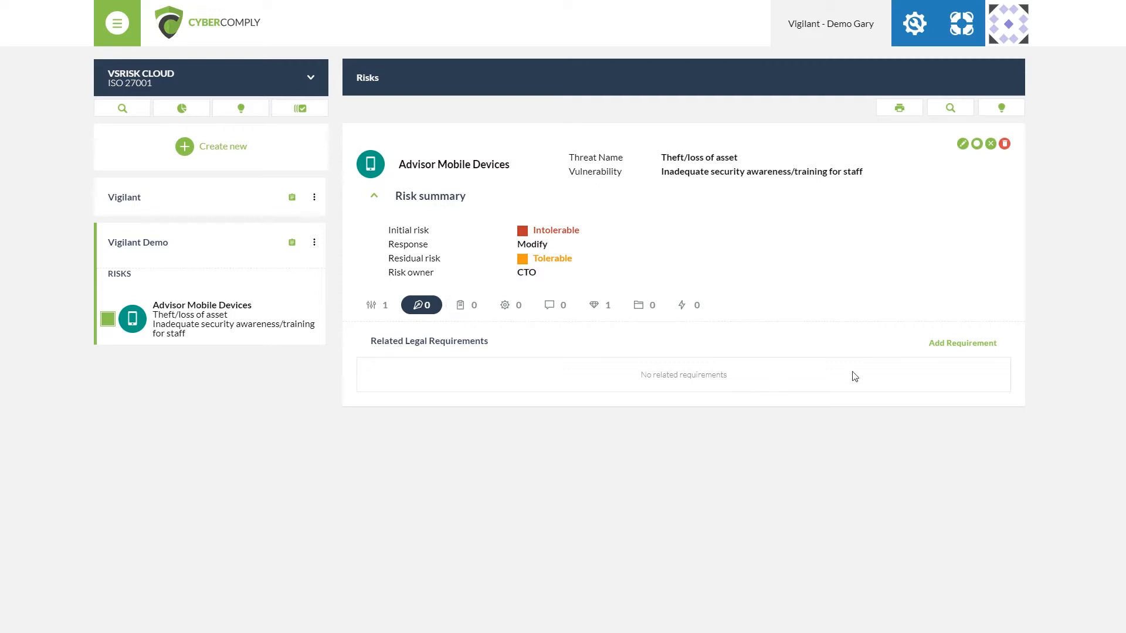
{"action": "left_click", "coordinate": [965, 347]}
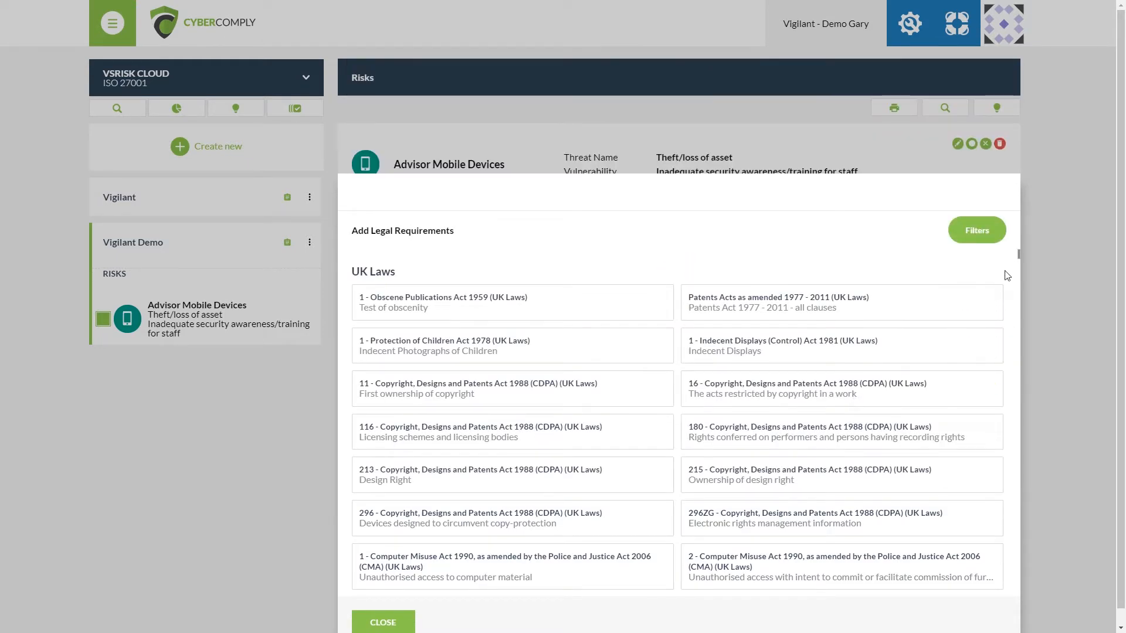
{"action": "left_click", "coordinate": [384, 622]}
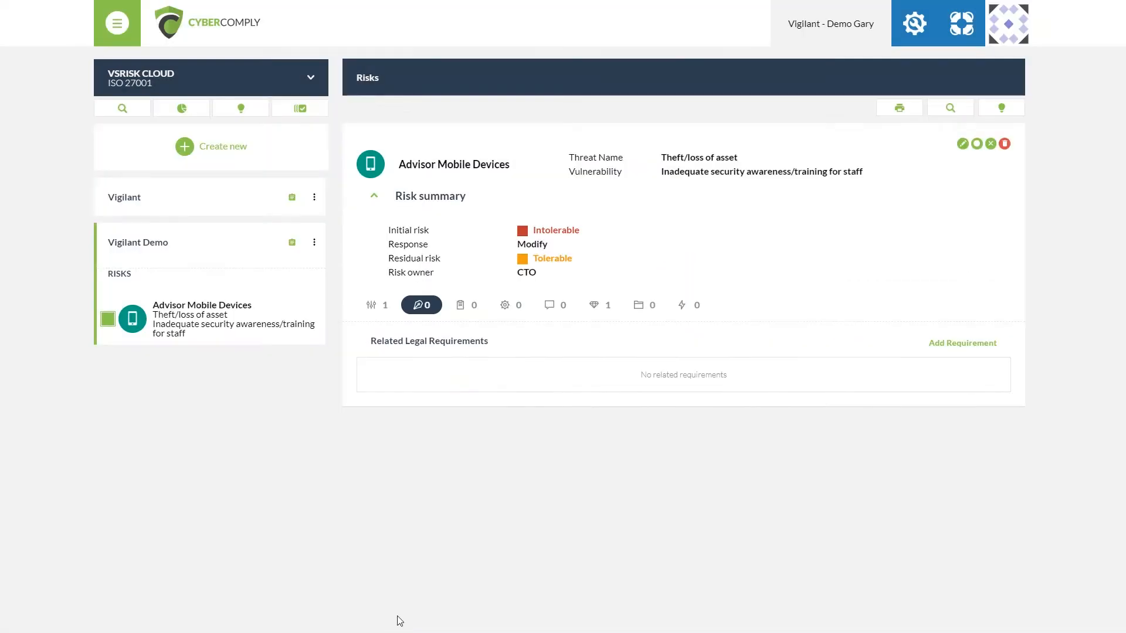
Step: Review the risk's related tasks and inspect the new task form's owner, deadline and description fields without creating a task
{"action": "left_click", "coordinate": [471, 310]}
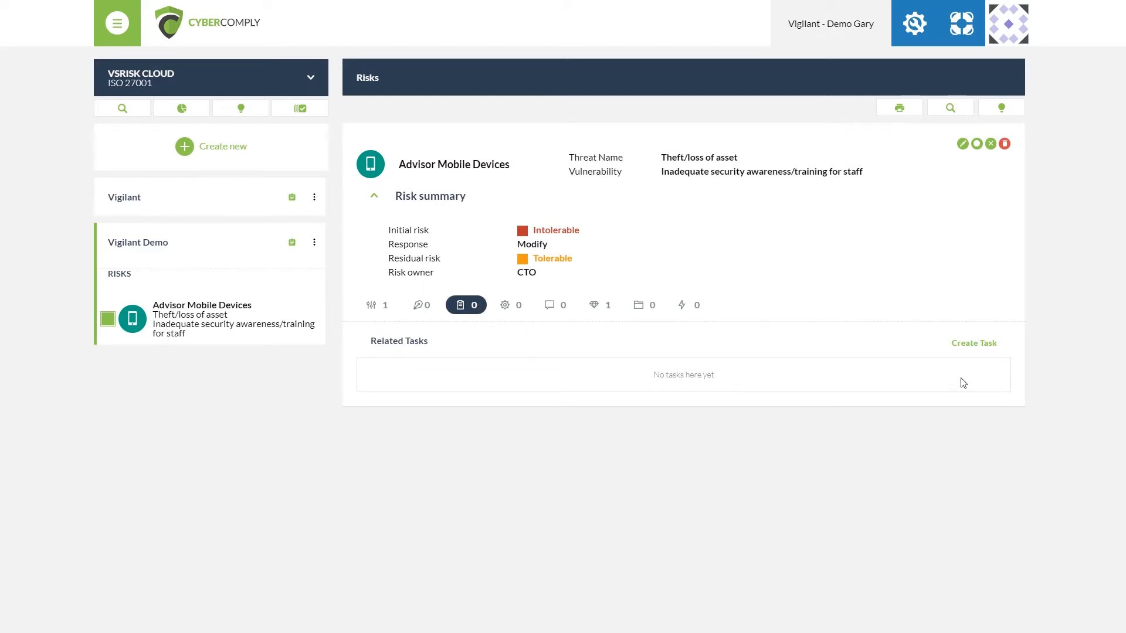
{"action": "left_click", "coordinate": [984, 346]}
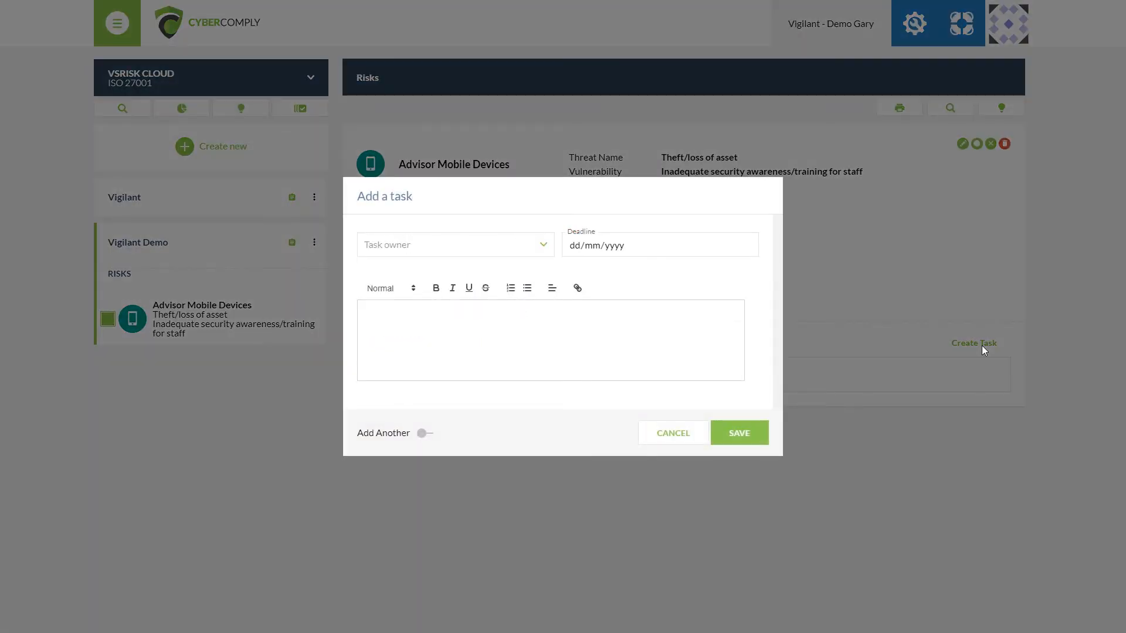
{"action": "left_click", "coordinate": [538, 252]}
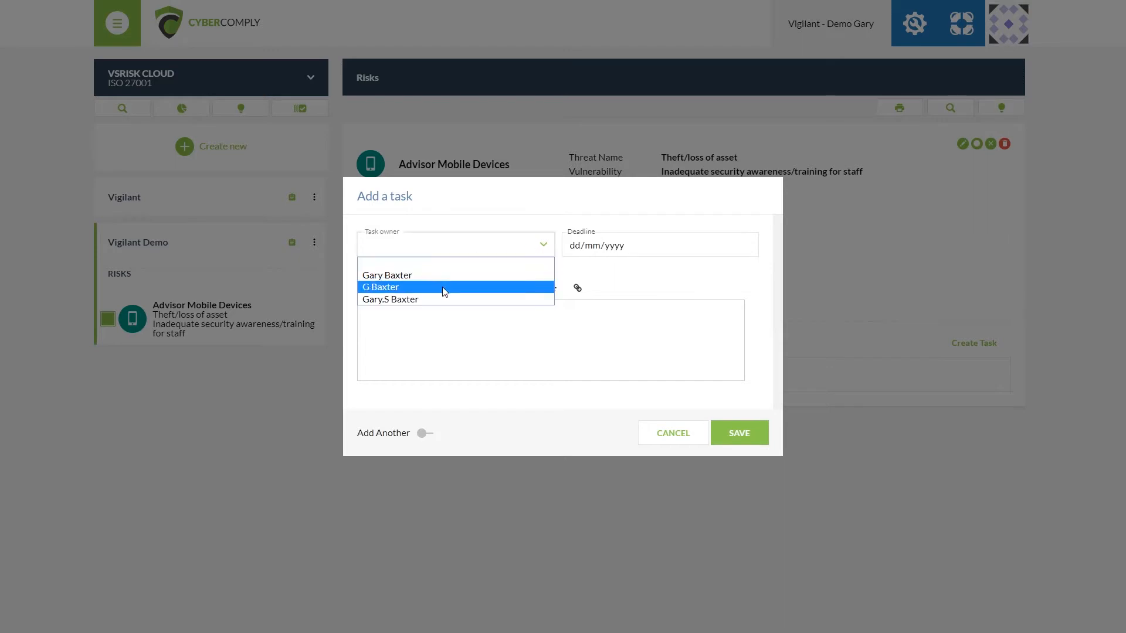
{"action": "left_click", "coordinate": [481, 250]}
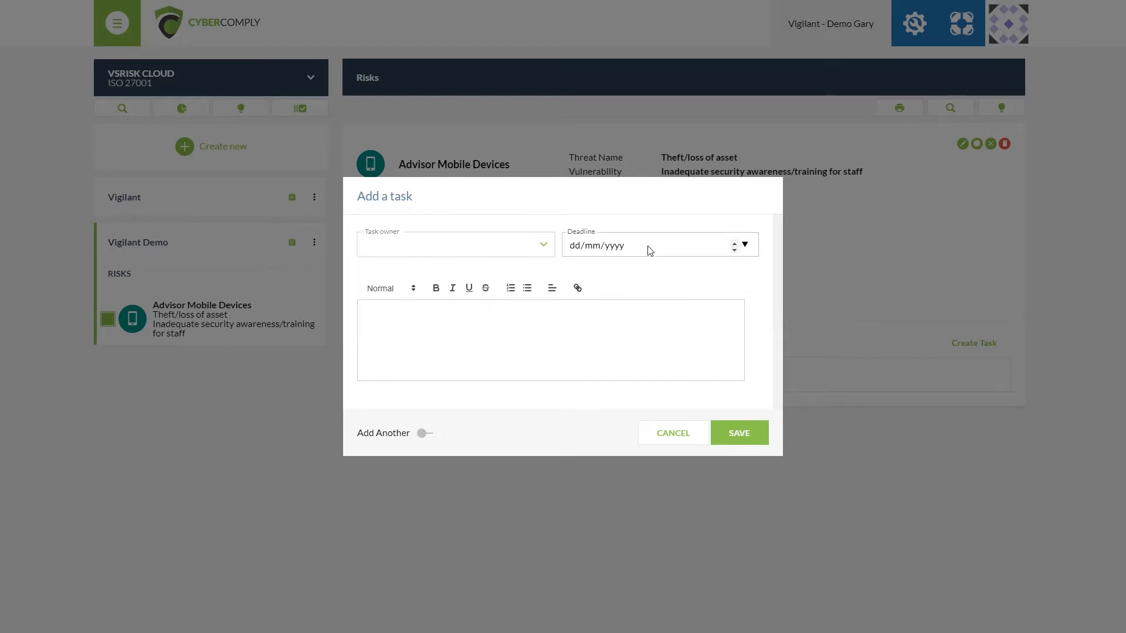
{"action": "left_click", "coordinate": [608, 309]}
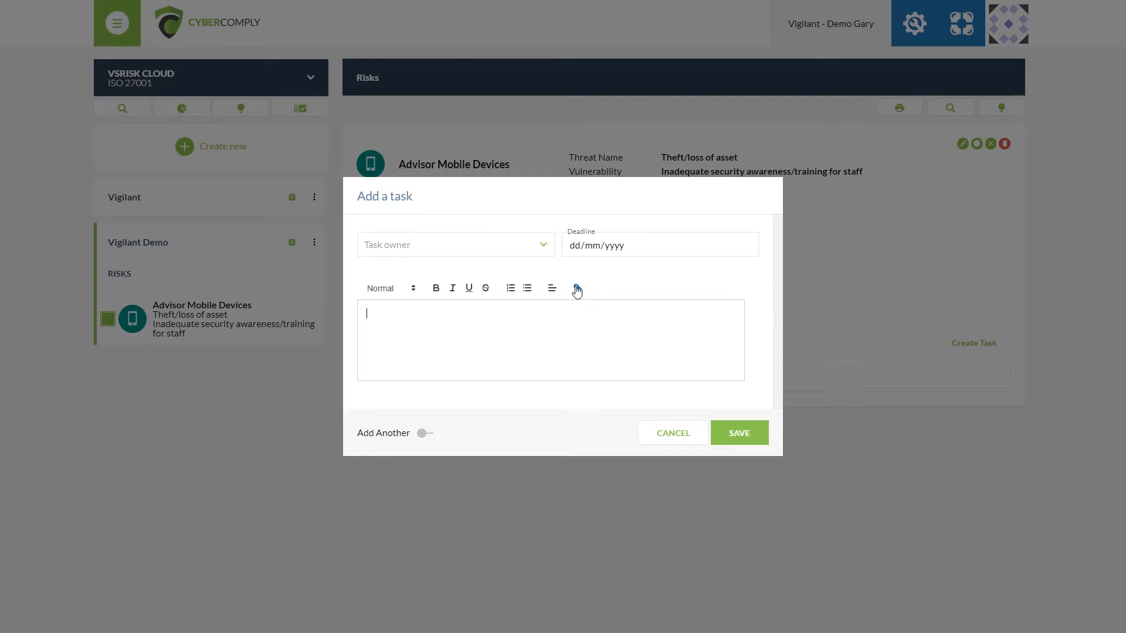
{"action": "left_click", "coordinate": [673, 433]}
Step: Review the risk's related processes, messages and related asset, including the asset details of Advisor Mobile Devices
{"action": "left_click", "coordinate": [520, 305]}
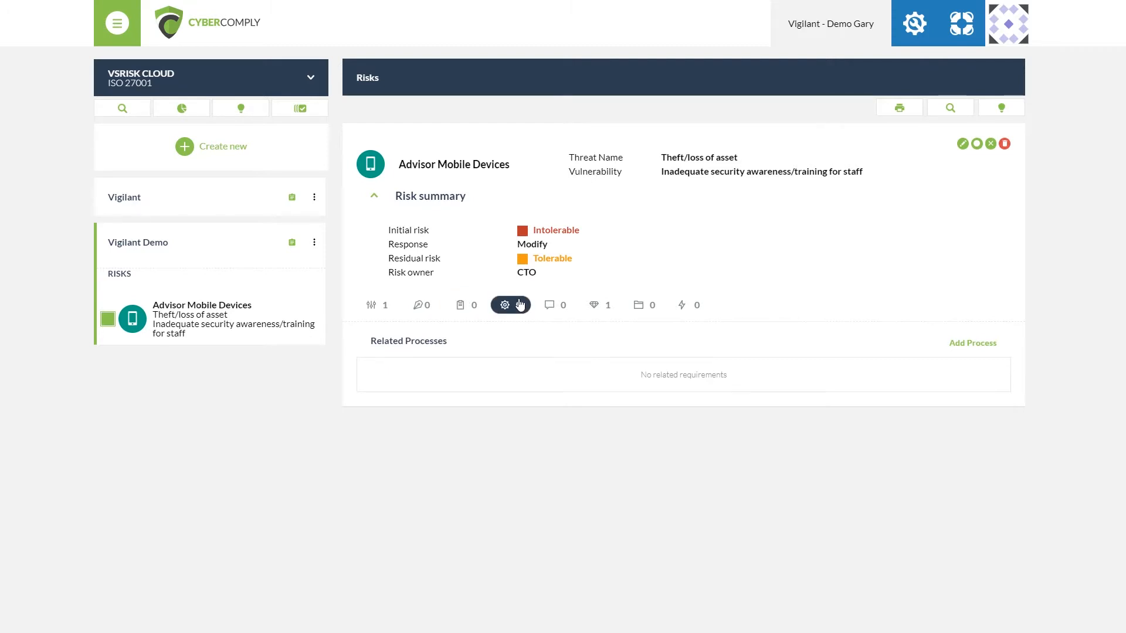
{"action": "left_click", "coordinate": [560, 308]}
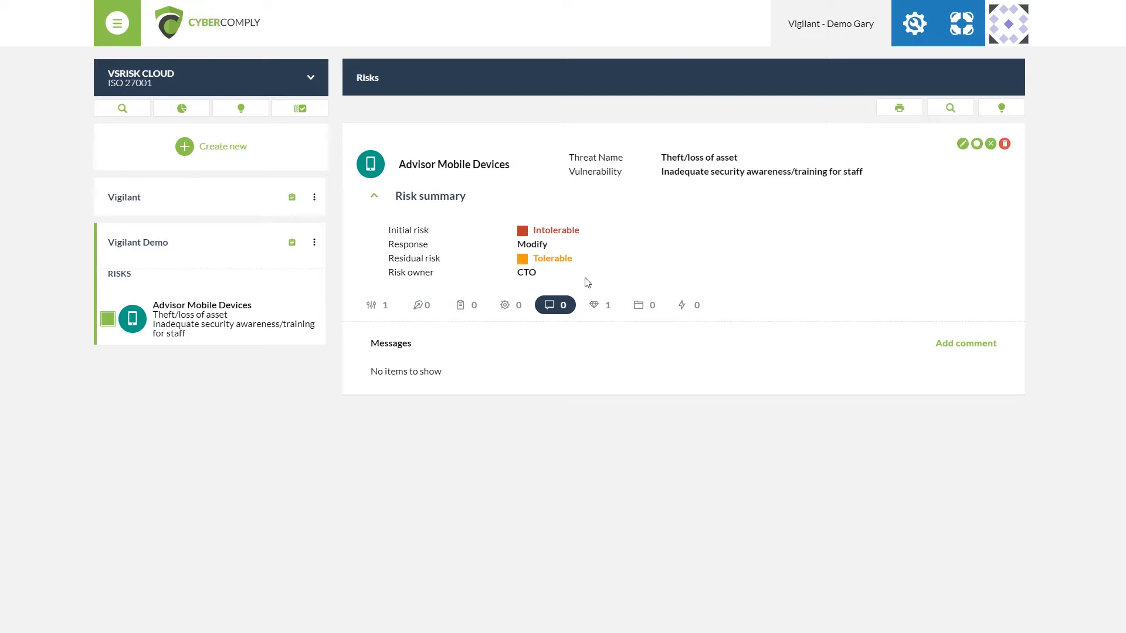
{"action": "left_click", "coordinate": [598, 309]}
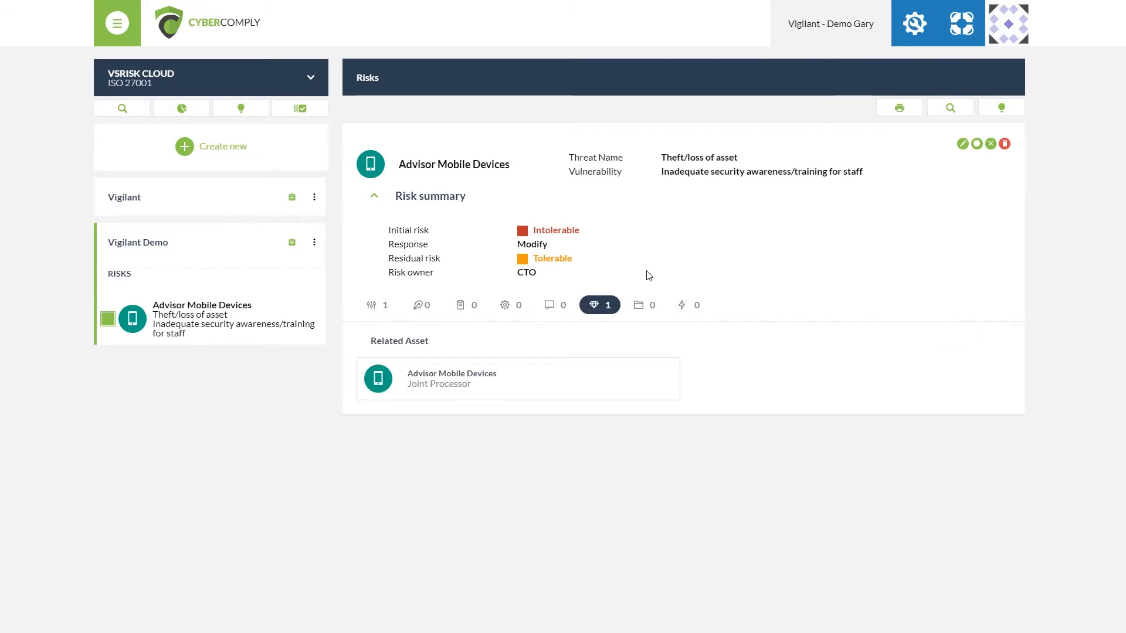
{"action": "mouse_move", "coordinate": [638, 378]}
{"action": "left_click", "coordinate": [667, 378]}
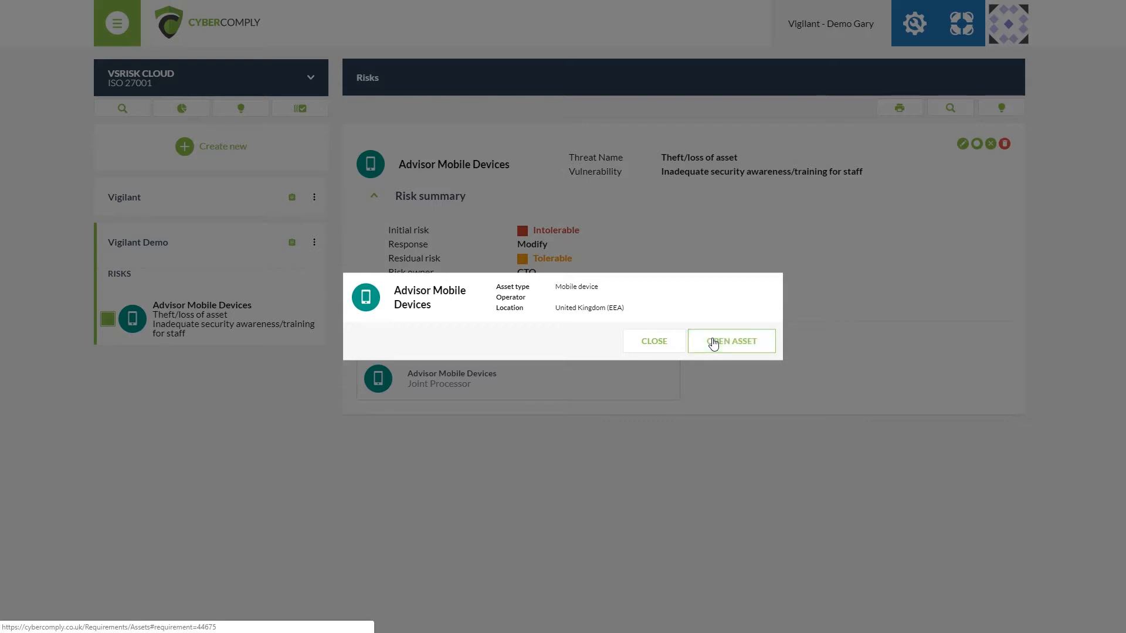
{"action": "left_click", "coordinate": [668, 339]}
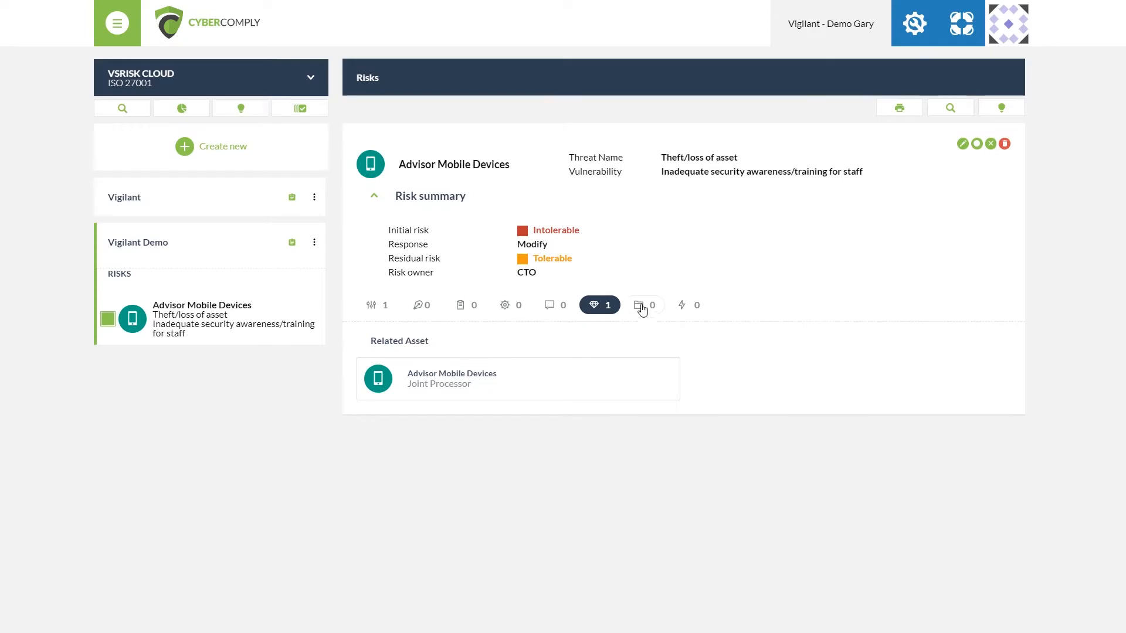
Step: Review the risk's related records and related risks, and browse the unassociated risks available to add, without adding any
{"action": "left_click", "coordinate": [642, 309]}
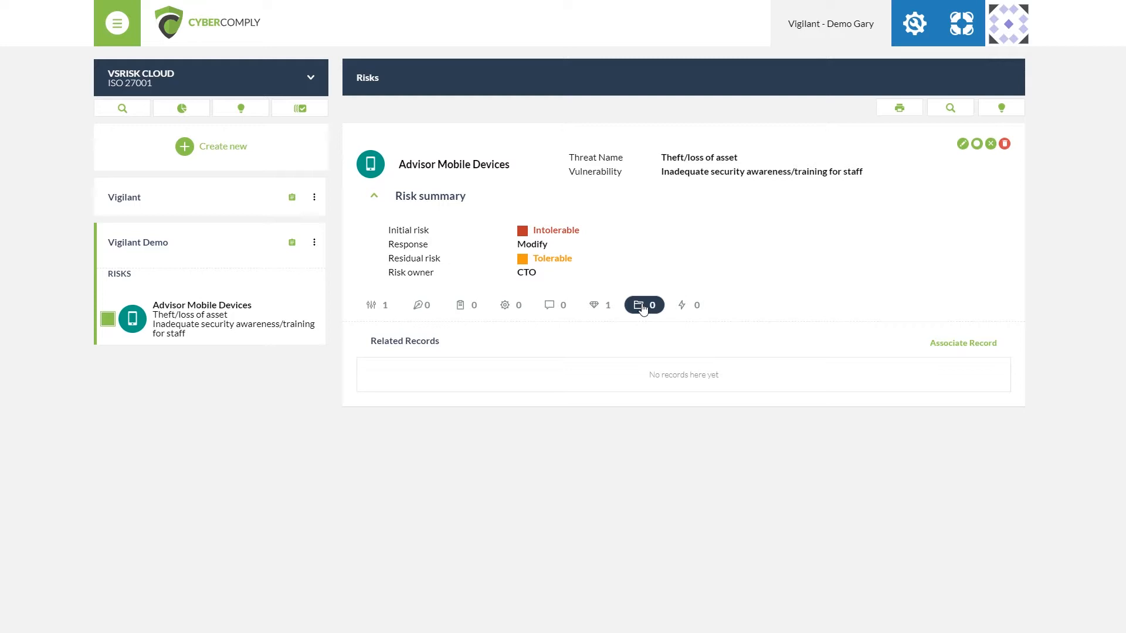
{"action": "left_click", "coordinate": [698, 308]}
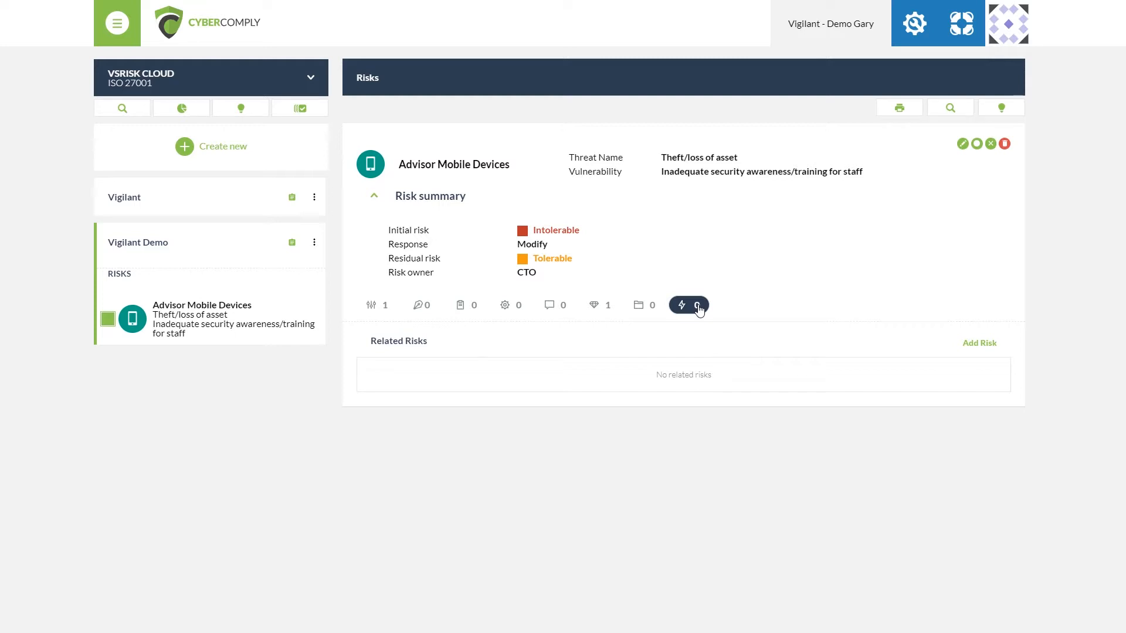
{"action": "left_click", "coordinate": [980, 344]}
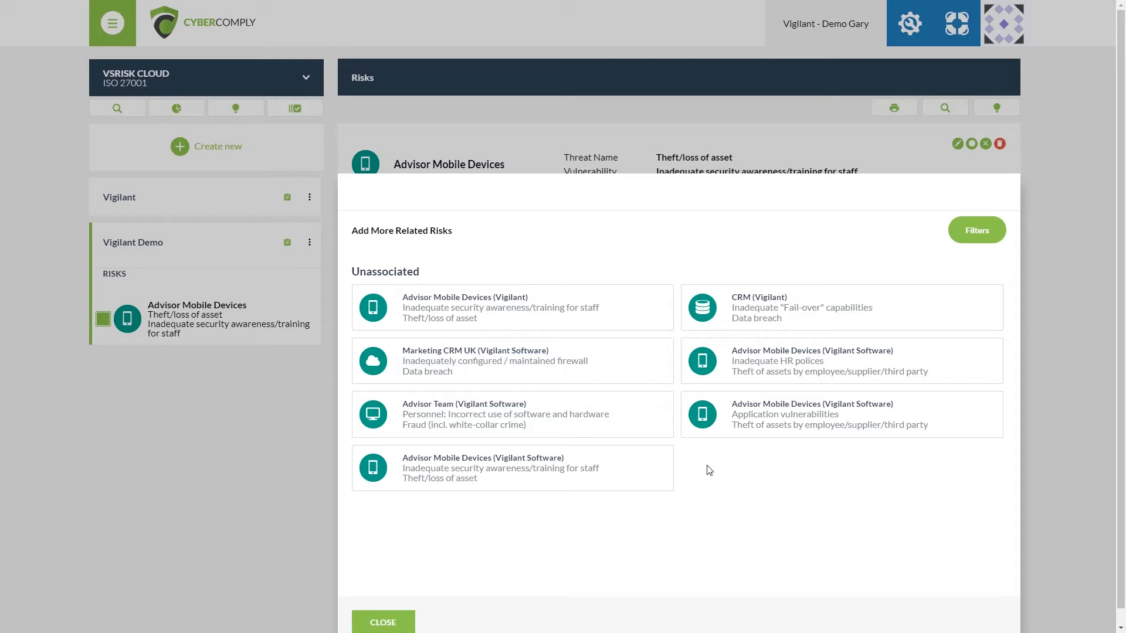
{"action": "left_click", "coordinate": [408, 619]}
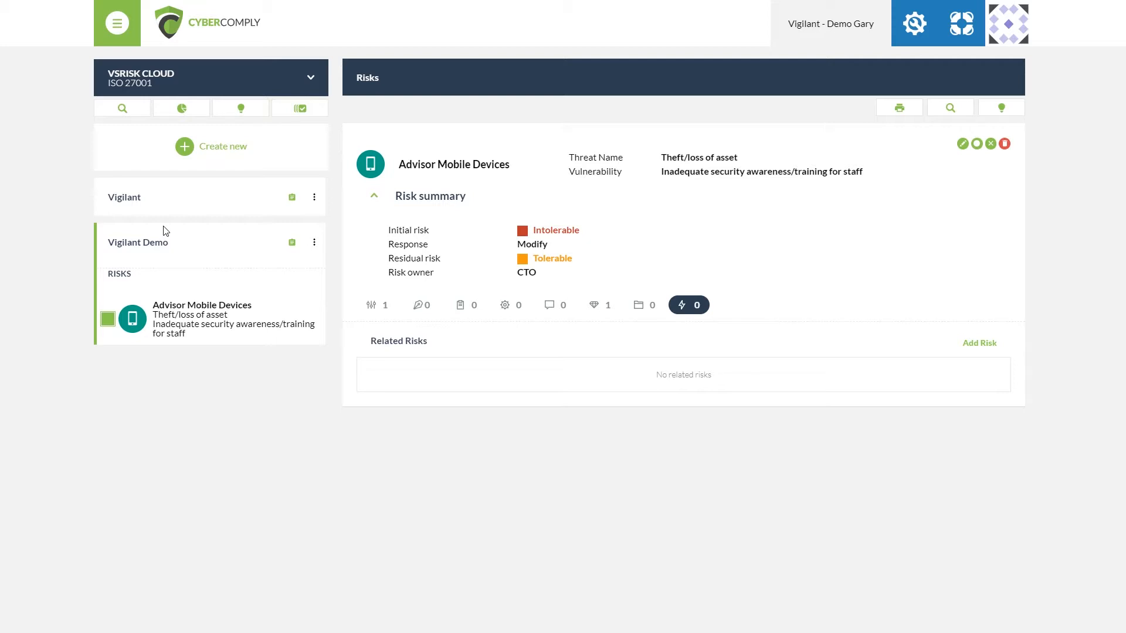
Step: Read through the Vigilant Demo assessment's Risk Treatment Plan report and close it without printing
{"action": "left_click", "coordinate": [292, 245]}
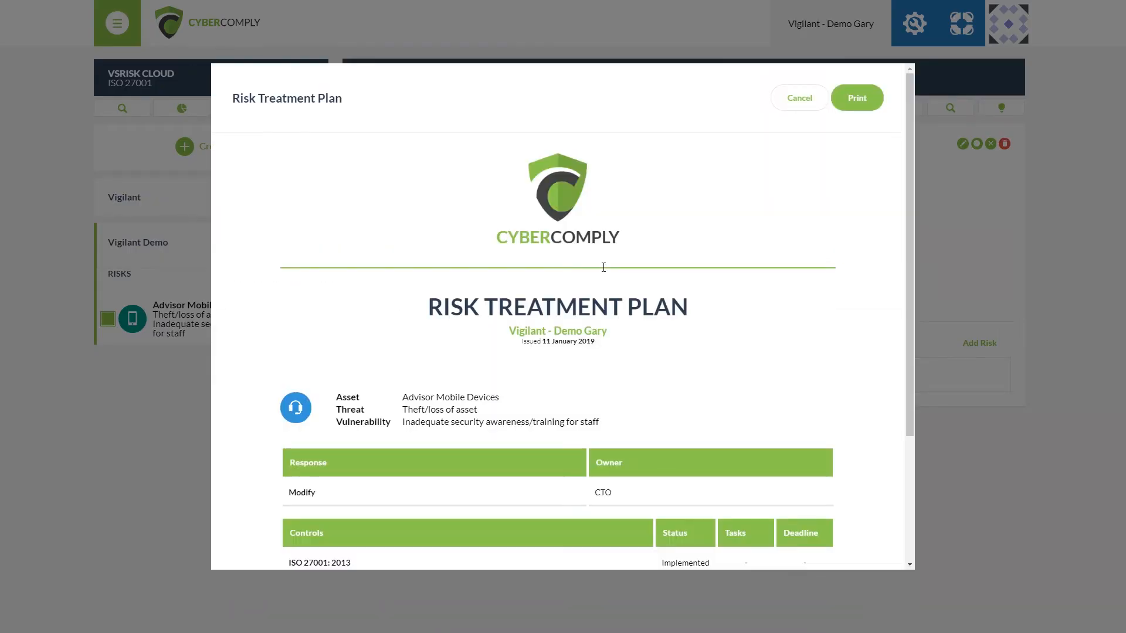
{"action": "scroll", "coordinate": [473, 280], "scroll_direction": "down", "scroll_amount": 1}
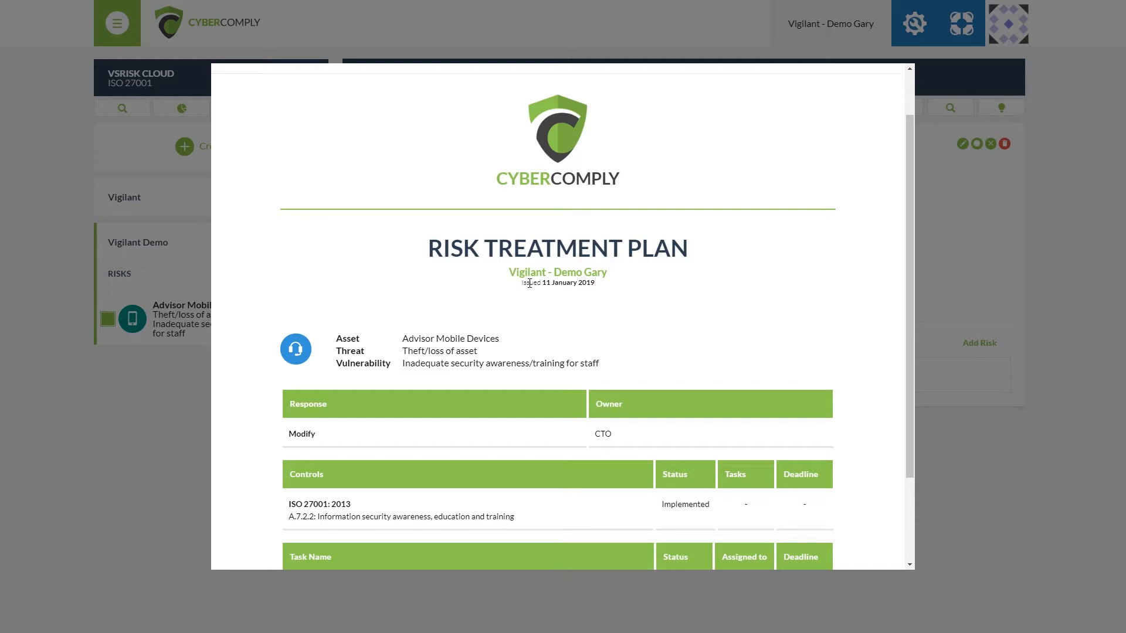
{"action": "scroll", "coordinate": [536, 289], "scroll_direction": "down", "scroll_amount": 2}
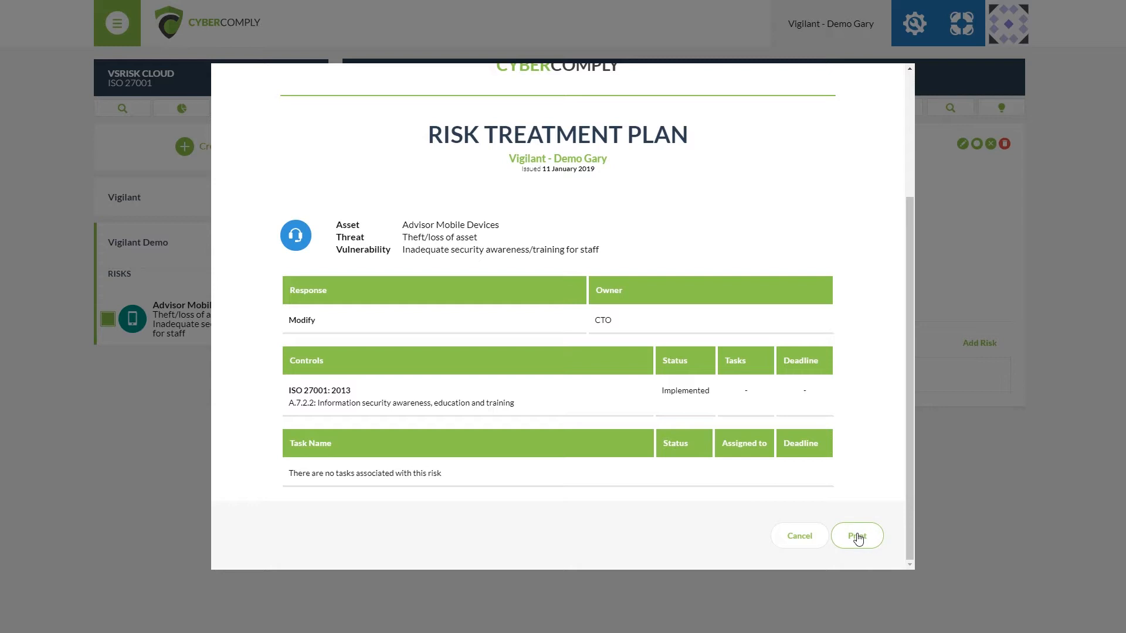
{"action": "left_click", "coordinate": [806, 536]}
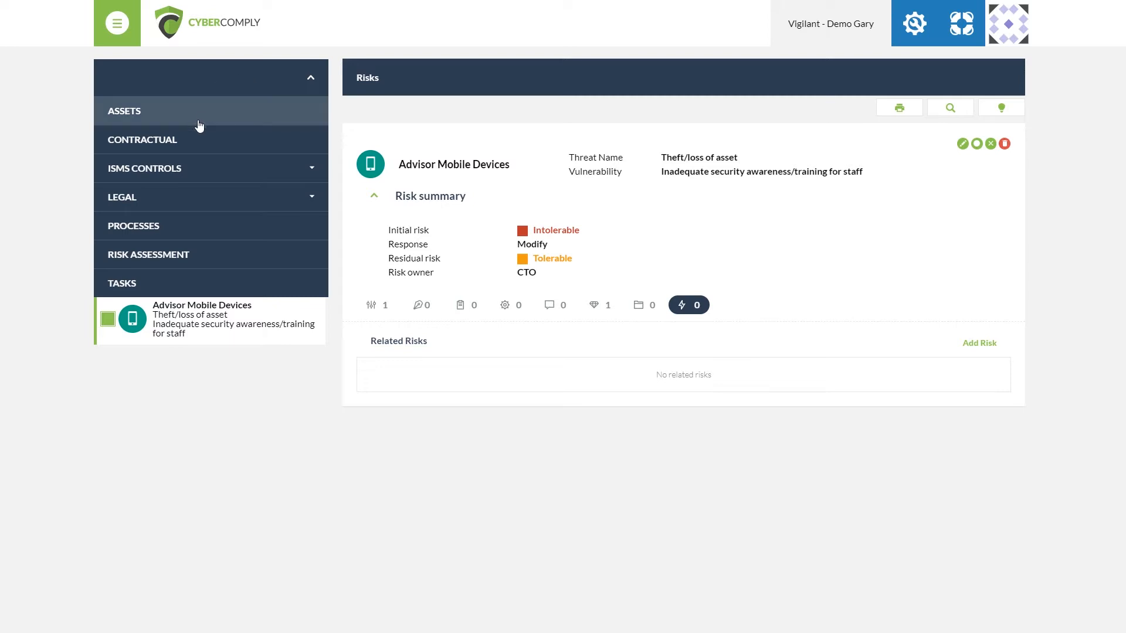
Step: Open the ISO 27001: 2013 ISMS controls and review their status filters, implementation status chart and page guidance
{"action": "left_click", "coordinate": [211, 172]}
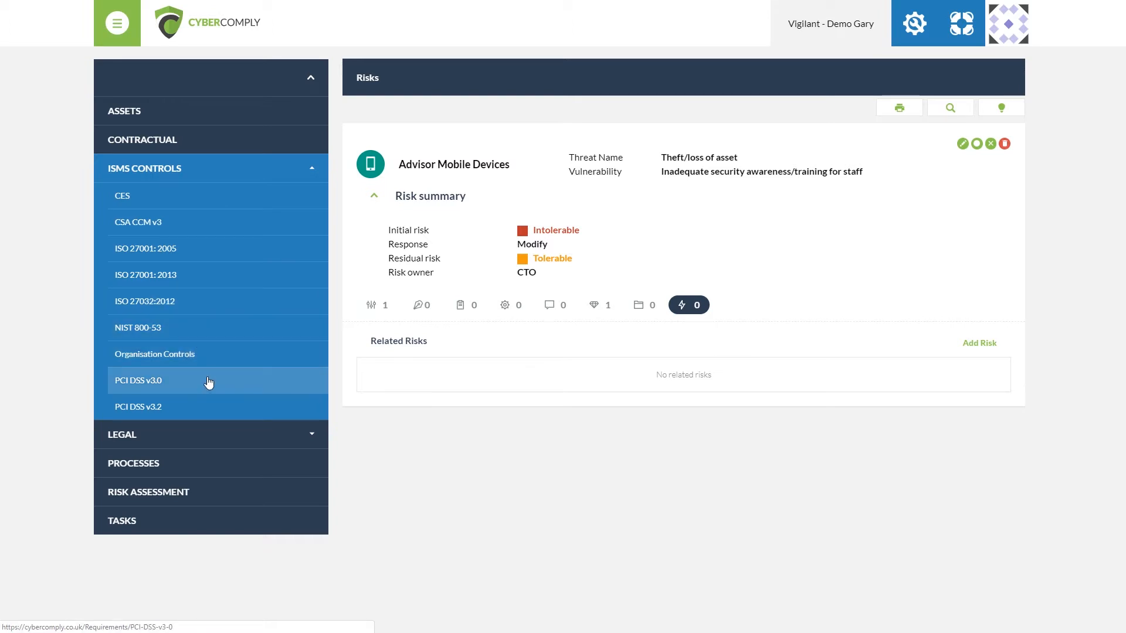
{"action": "left_click", "coordinate": [187, 276]}
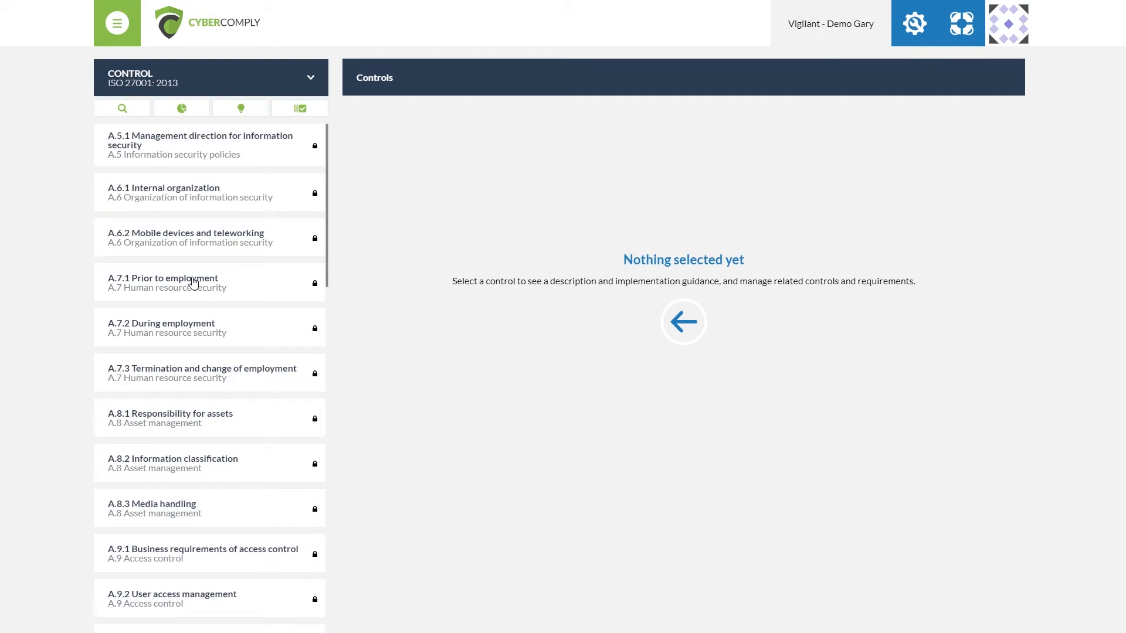
{"action": "left_click", "coordinate": [136, 112]}
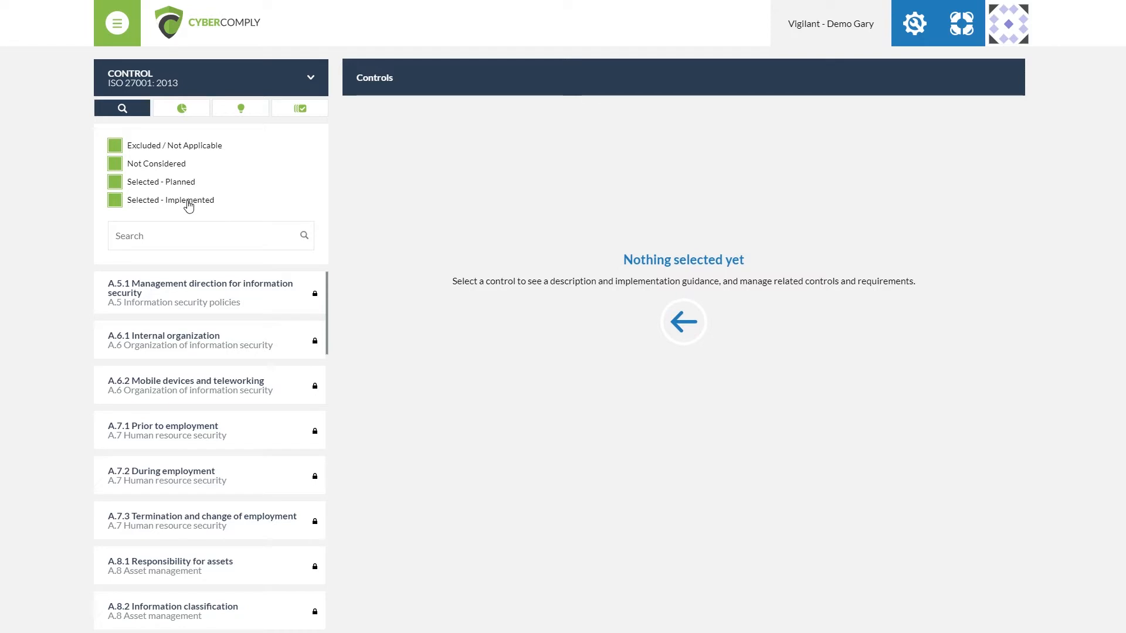
{"action": "left_click", "coordinate": [183, 113]}
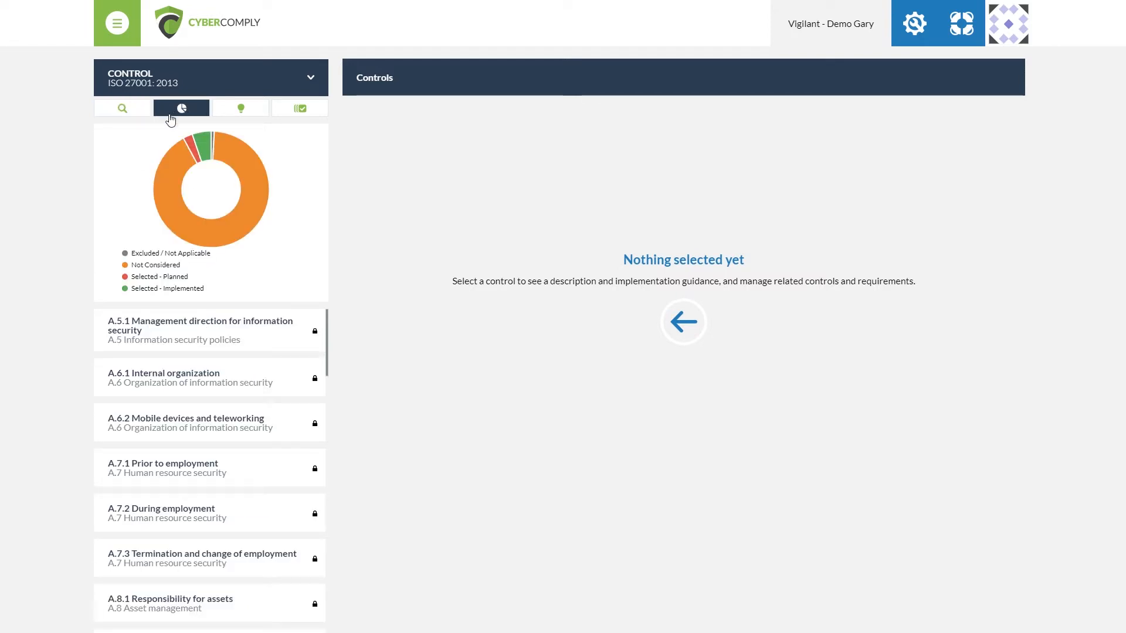
{"action": "mouse_move", "coordinate": [246, 178]}
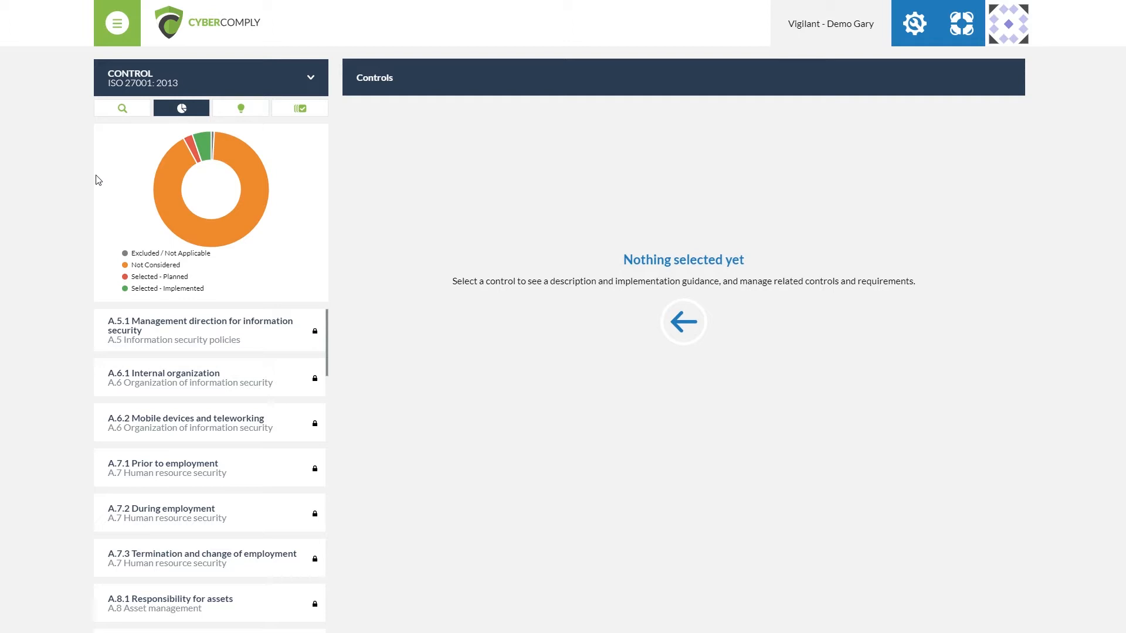
{"action": "left_click", "coordinate": [235, 113]}
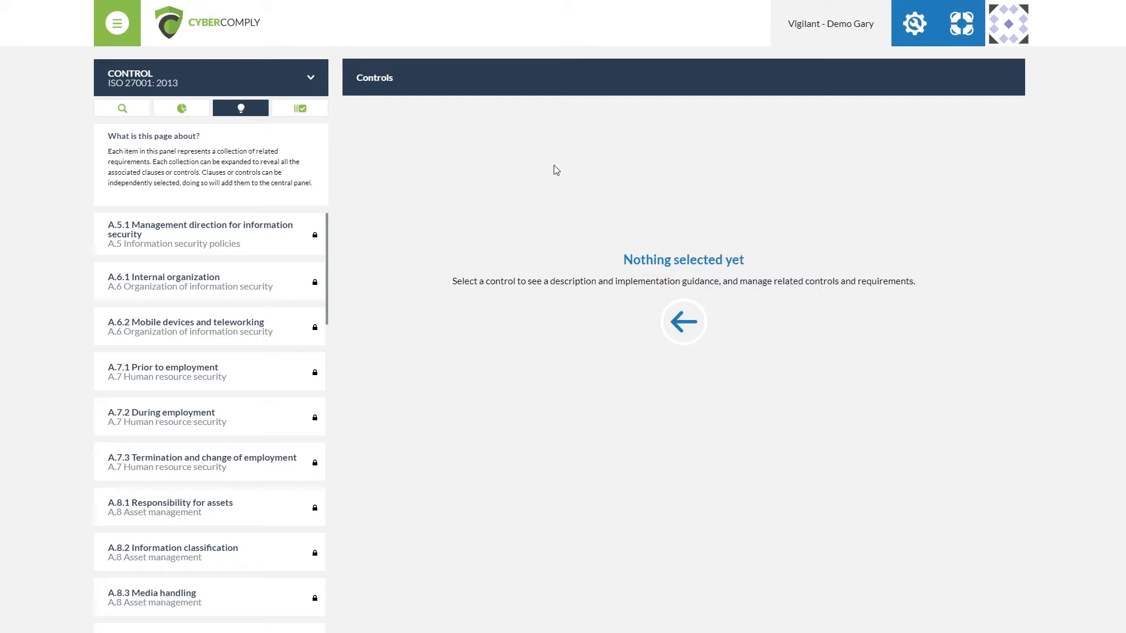
Step: Select control A.7.2.2 Information security awareness, education and training under A.7.2 During employment and expand its requirement details
{"action": "scroll", "coordinate": [140, 267], "scroll_direction": "down", "scroll_amount": 2}
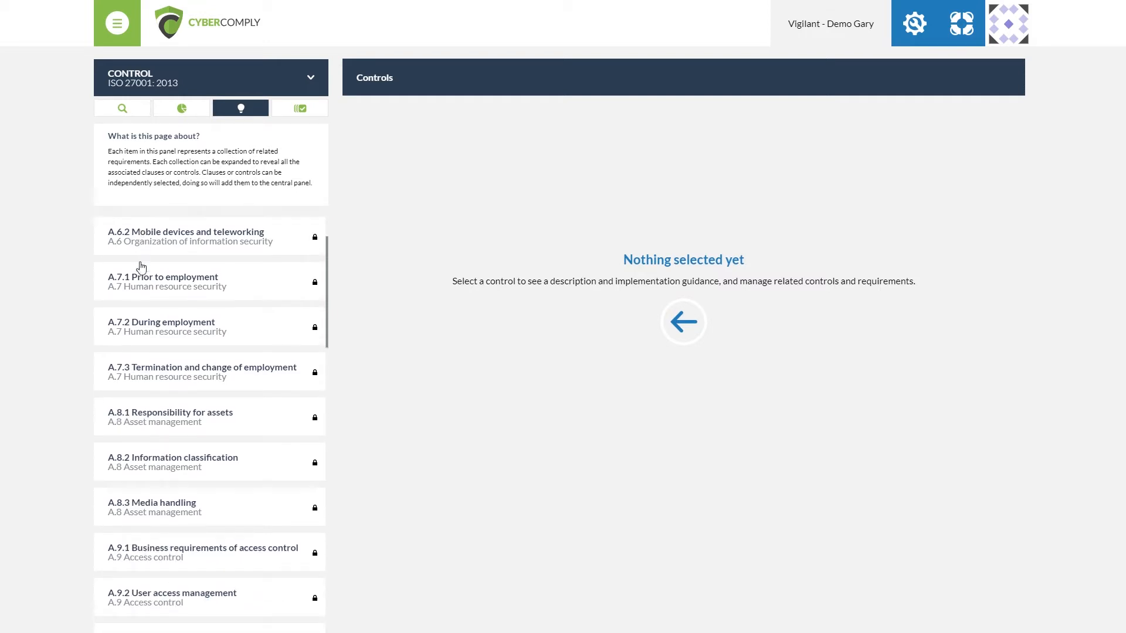
{"action": "left_click", "coordinate": [155, 299]}
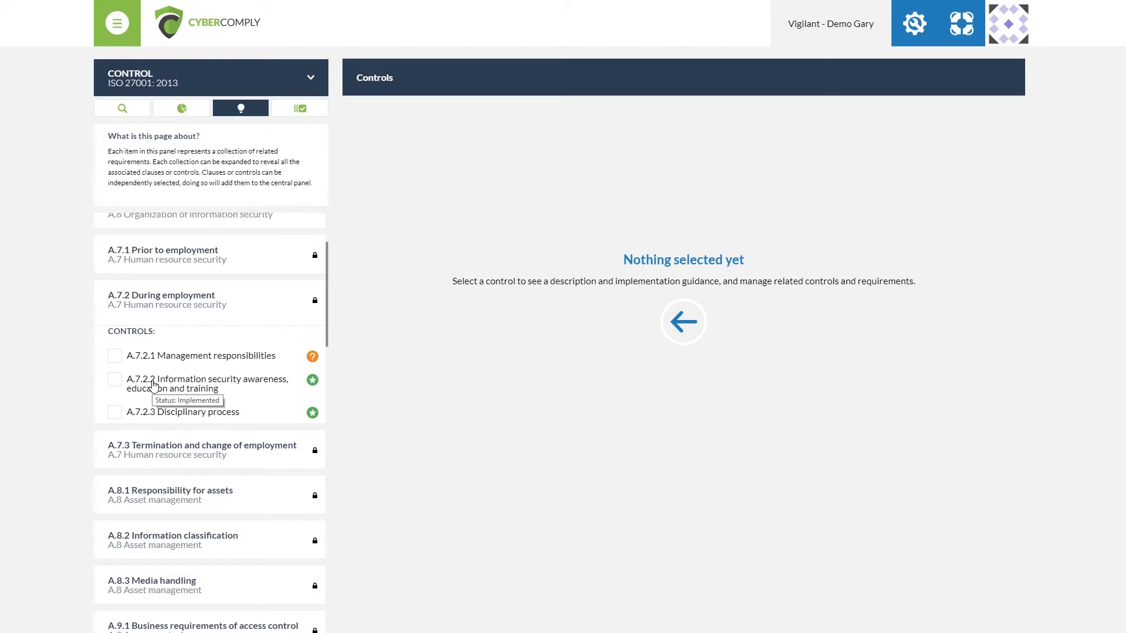
{"action": "left_click", "coordinate": [115, 380]}
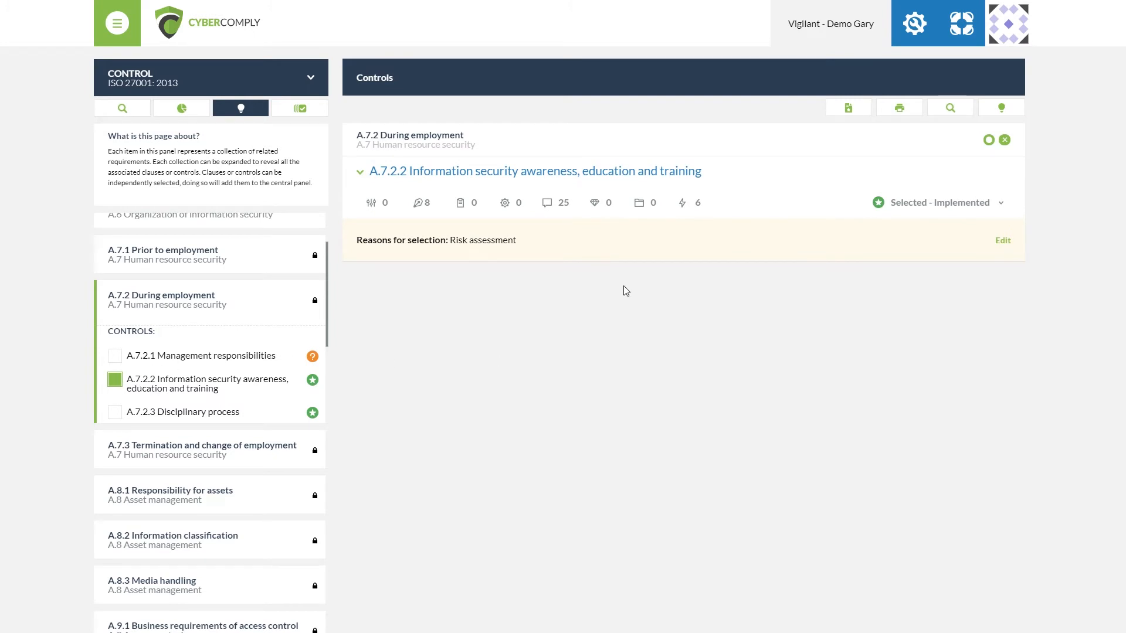
{"action": "left_click", "coordinate": [514, 175]}
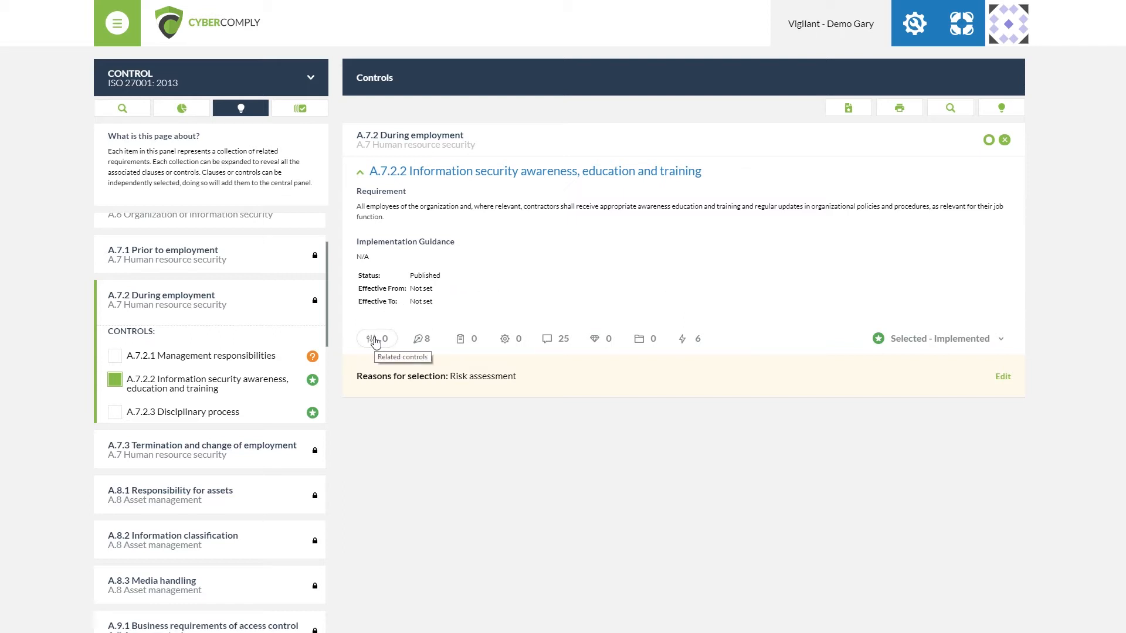
Step: Review control A.7.2.2's related legal requirements, tasks, processes, messages and records
{"action": "left_click", "coordinate": [417, 340]}
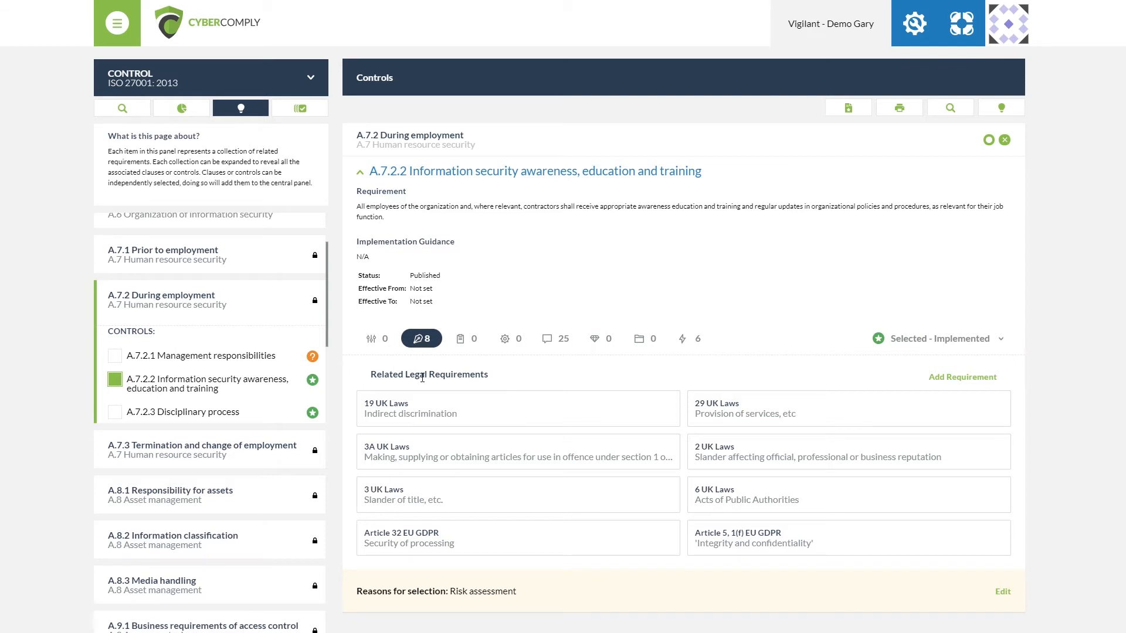
{"action": "mouse_move", "coordinate": [453, 526]}
{"action": "left_click", "coordinate": [461, 340]}
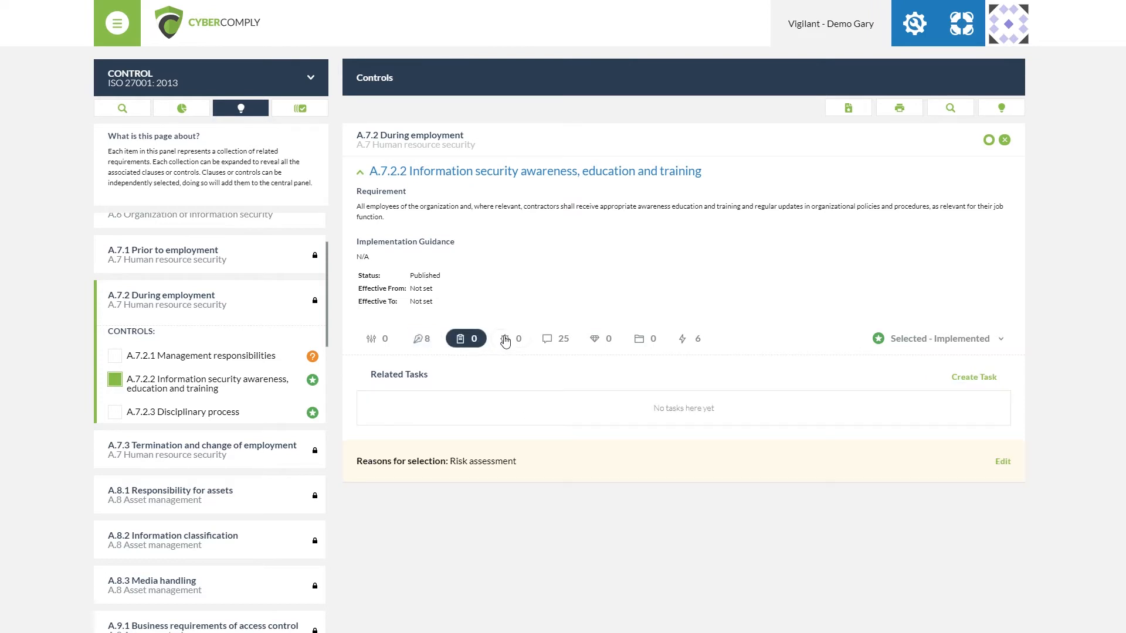
{"action": "left_click", "coordinate": [505, 340]}
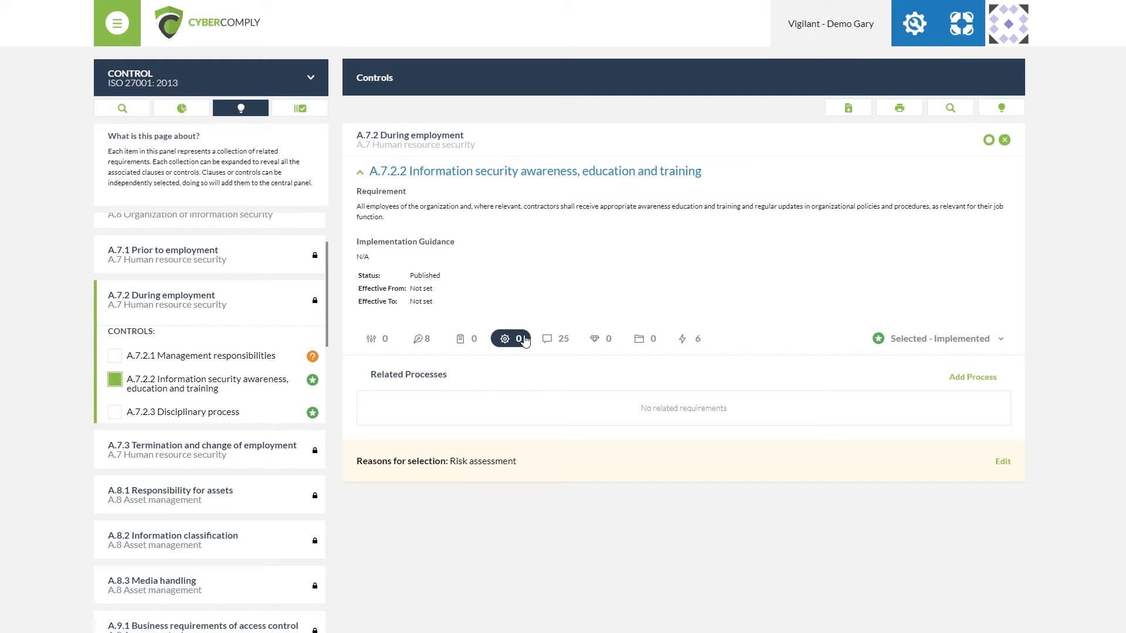
{"action": "left_click", "coordinate": [554, 341]}
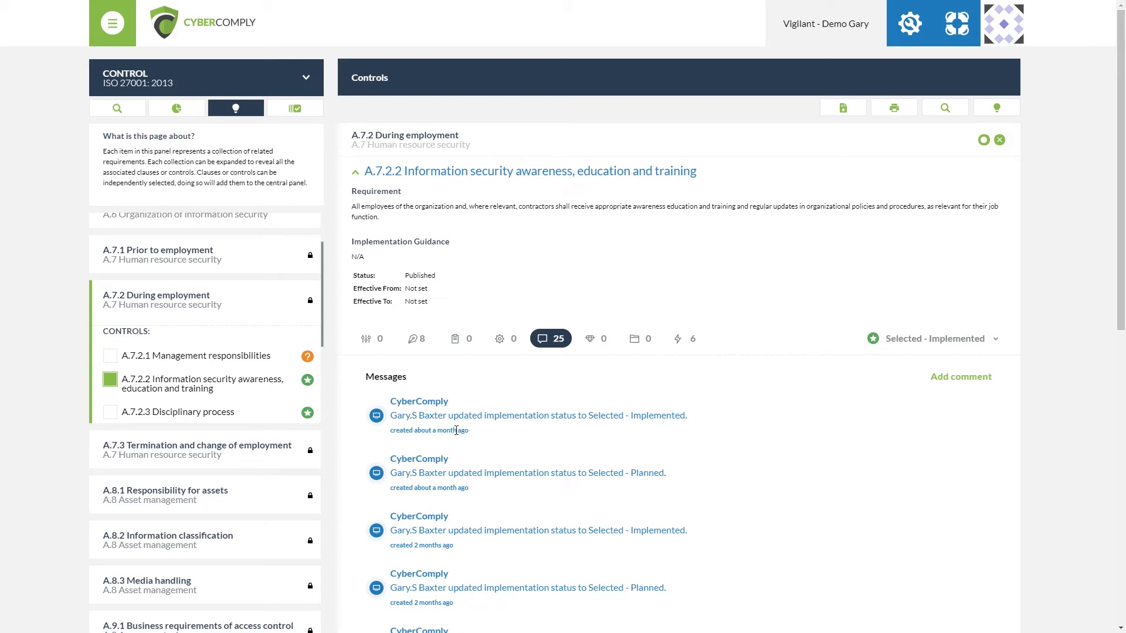
{"action": "left_click", "coordinate": [597, 341]}
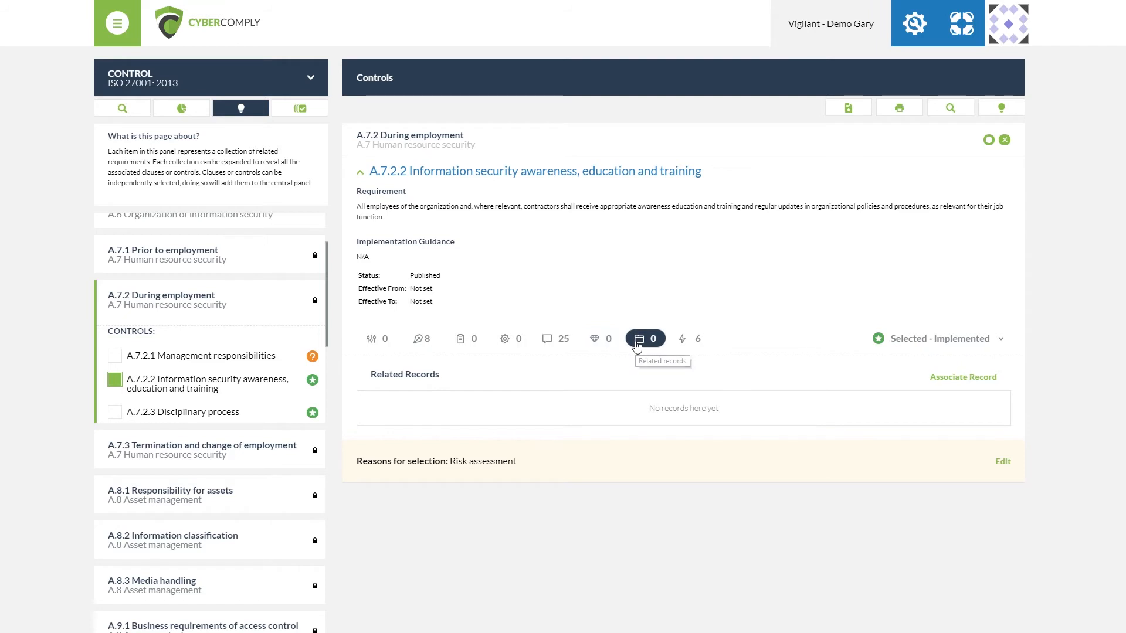
Step: Review the control's related risks, including the summary of the Advisor Mobile Devices risk with the Inadequate HR polices vulnerability
{"action": "left_click", "coordinate": [692, 349]}
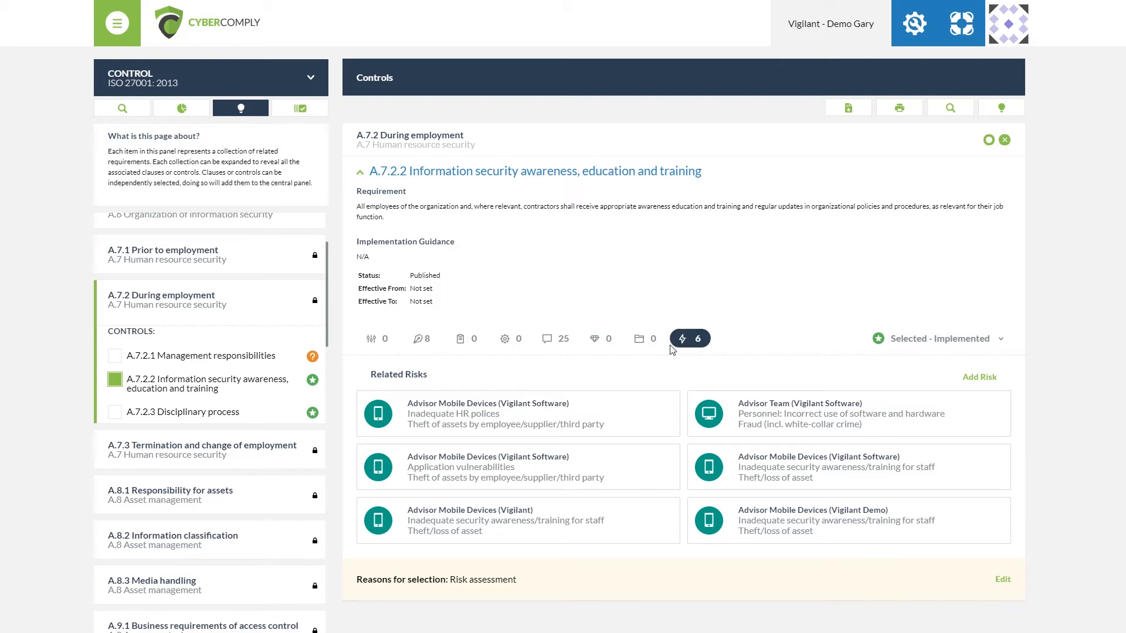
{"action": "mouse_move", "coordinate": [666, 412]}
{"action": "left_click", "coordinate": [667, 413]}
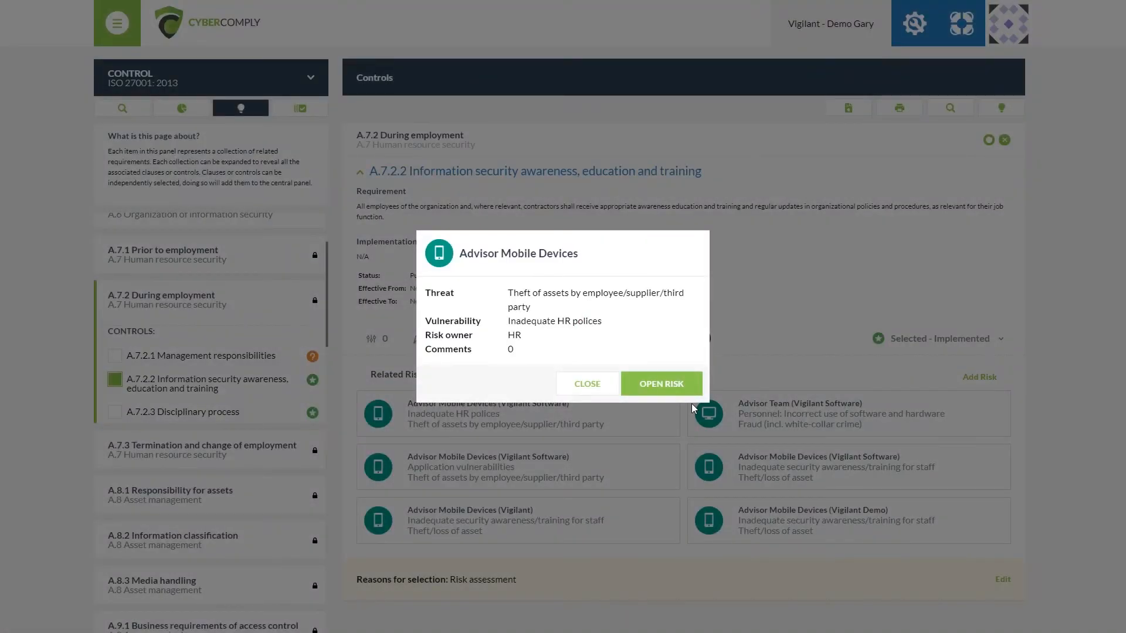
{"action": "left_click", "coordinate": [589, 389]}
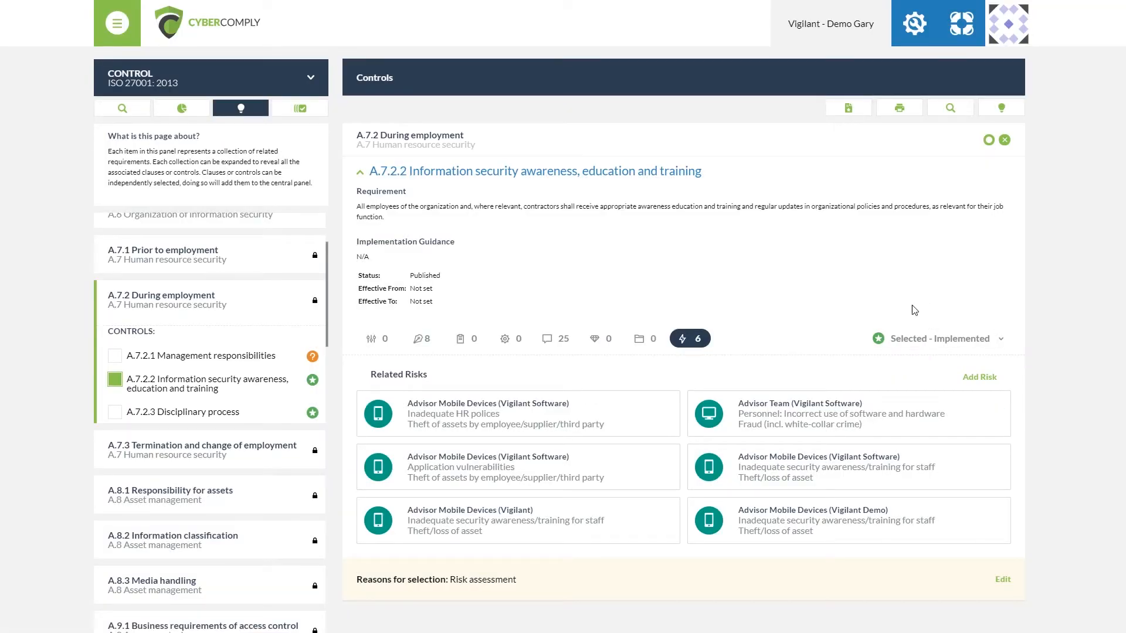
Step: Inspect the control's implementation status options and its reason for selection form, including the additional notes field, without saving changes
{"action": "left_click", "coordinate": [987, 340]}
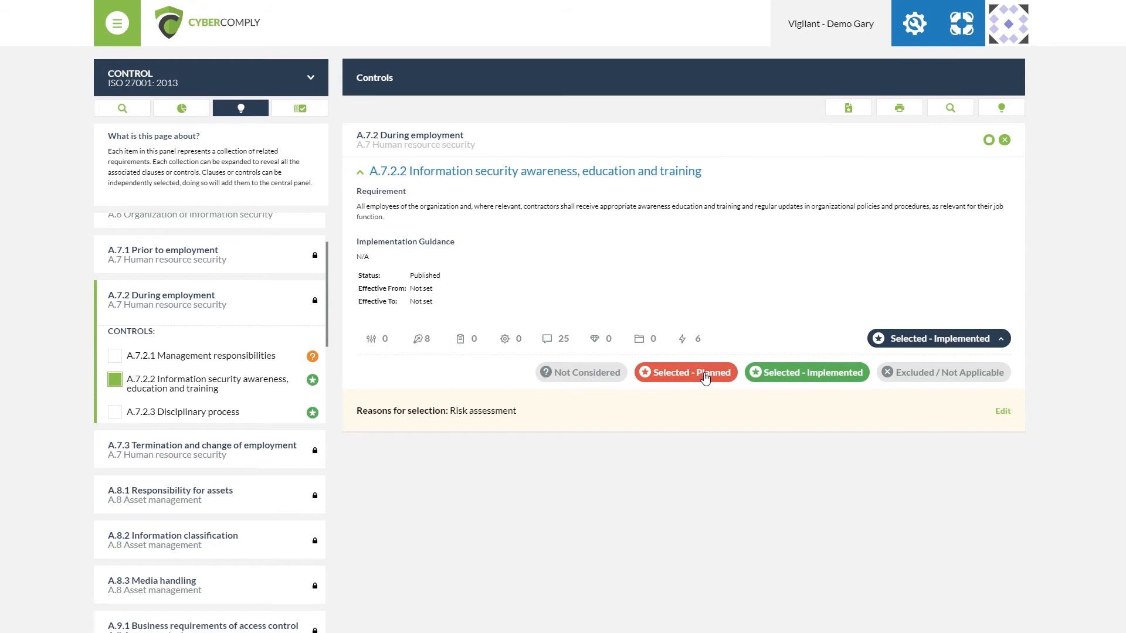
{"action": "left_click", "coordinate": [1003, 412]}
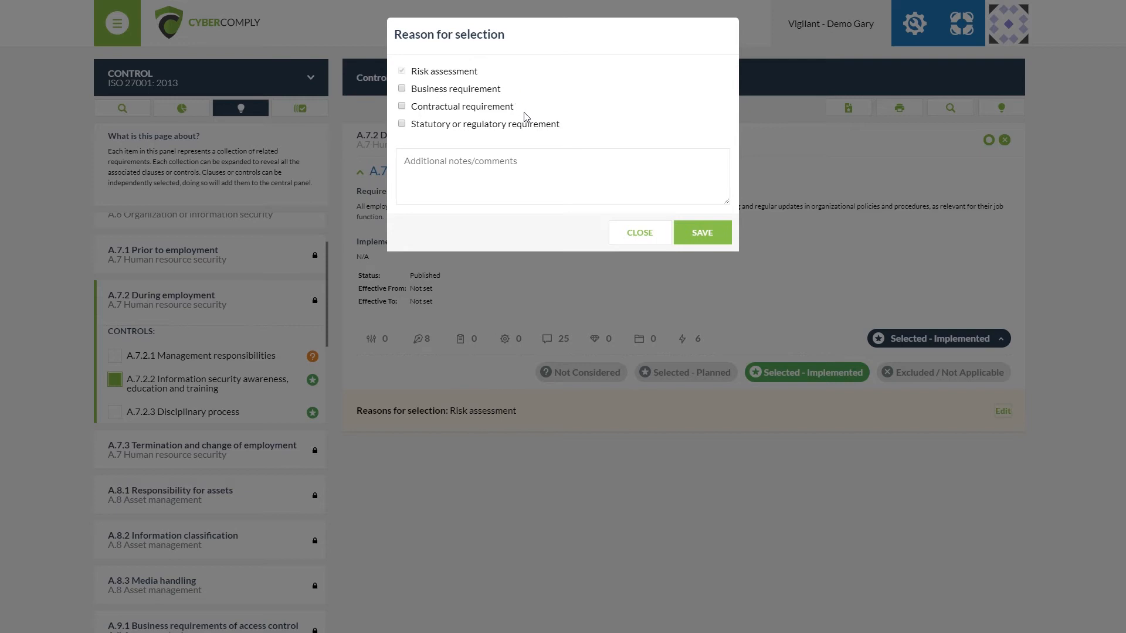
{"action": "left_click", "coordinate": [518, 159]}
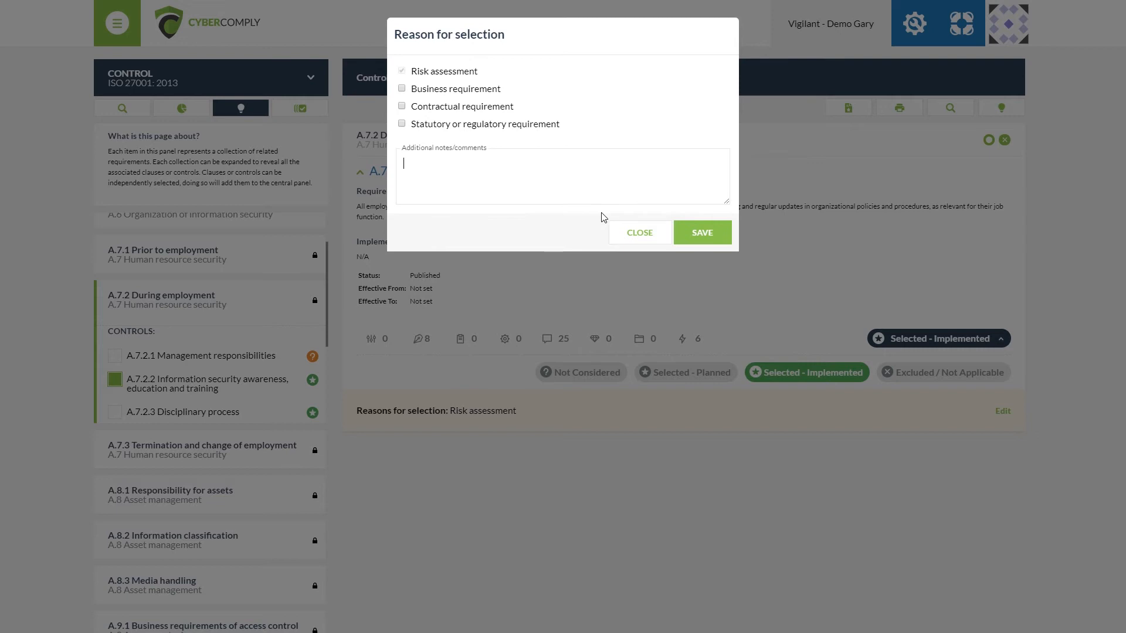
{"action": "left_click", "coordinate": [640, 232]}
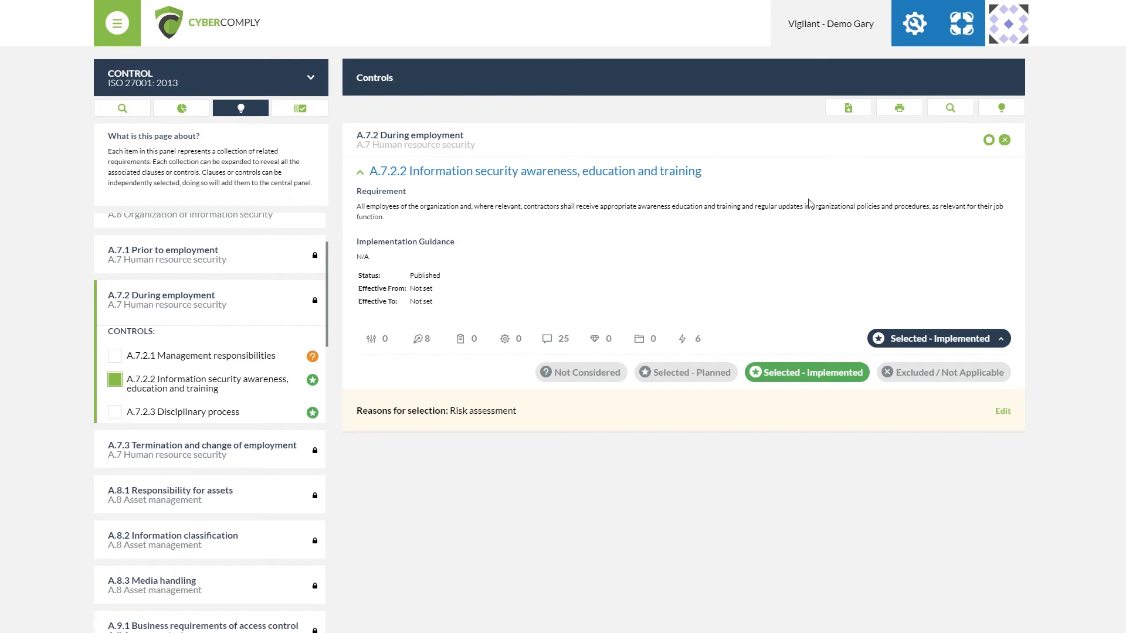
Step: Open the ISO 27001: 2013 Statement of Applicability report and read through its controls down to A.7.2.2
{"action": "left_click", "coordinate": [859, 112]}
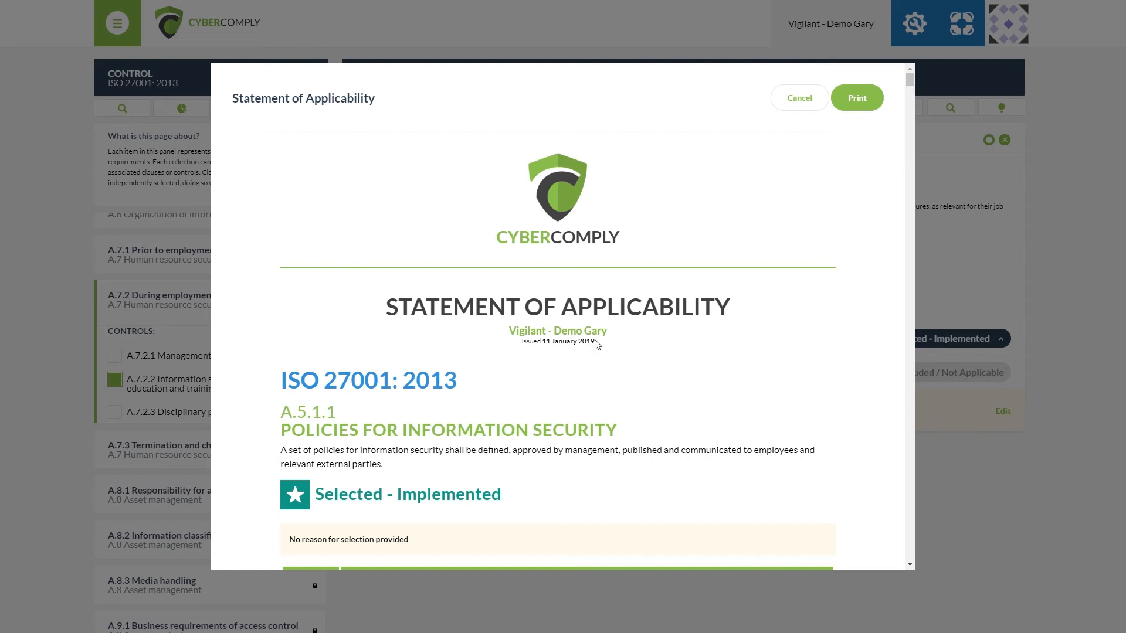
{"action": "scroll", "coordinate": [596, 344], "scroll_direction": "down", "scroll_amount": 2}
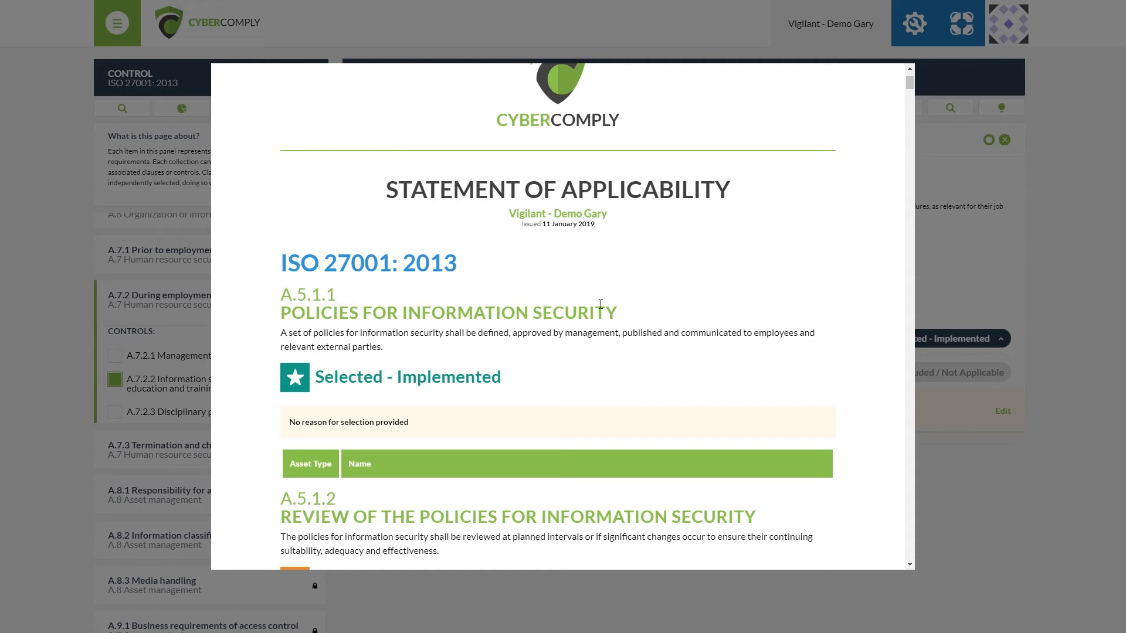
{"action": "scroll", "coordinate": [605, 305], "scroll_direction": "down", "scroll_amount": 15}
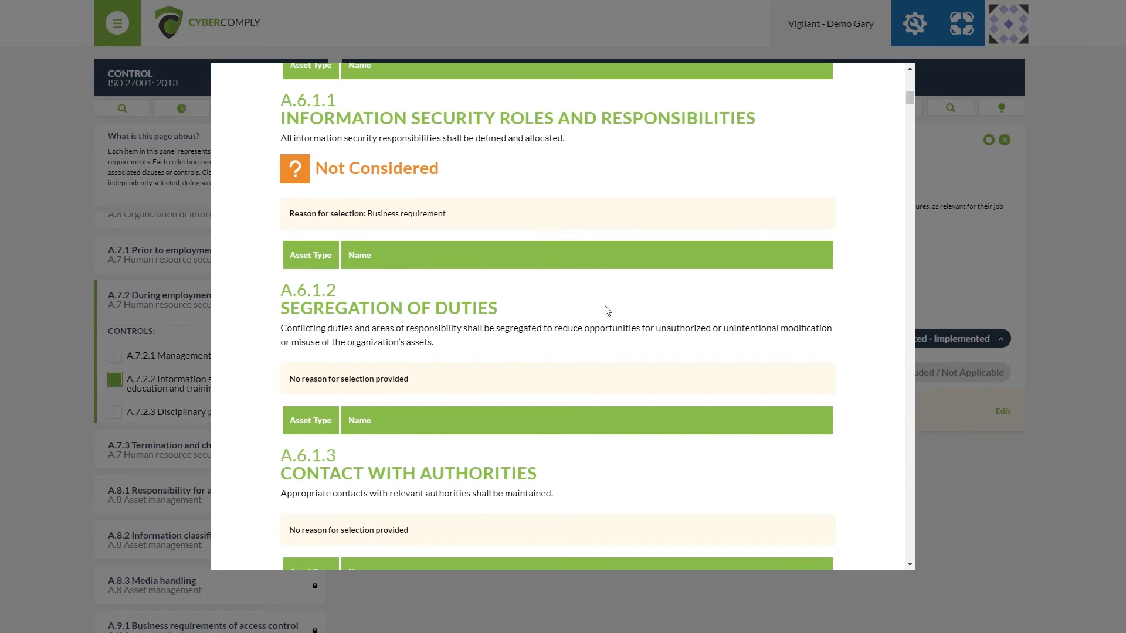
{"action": "scroll", "coordinate": [607, 310], "scroll_direction": "down", "scroll_amount": 13}
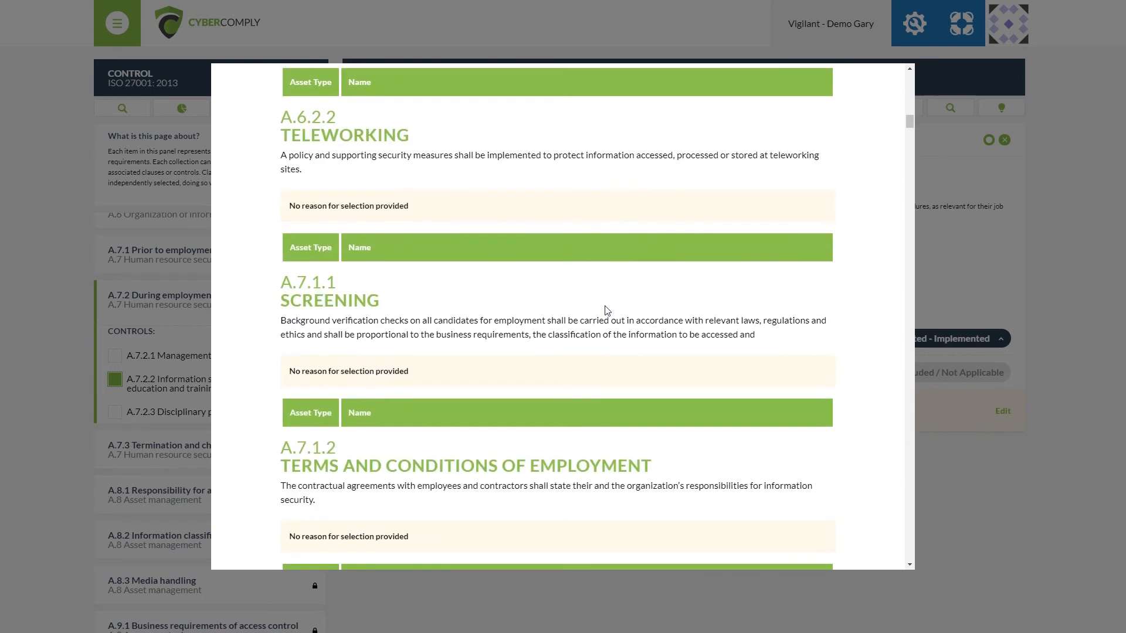
{"action": "scroll", "coordinate": [605, 309], "scroll_direction": "down", "scroll_amount": 7}
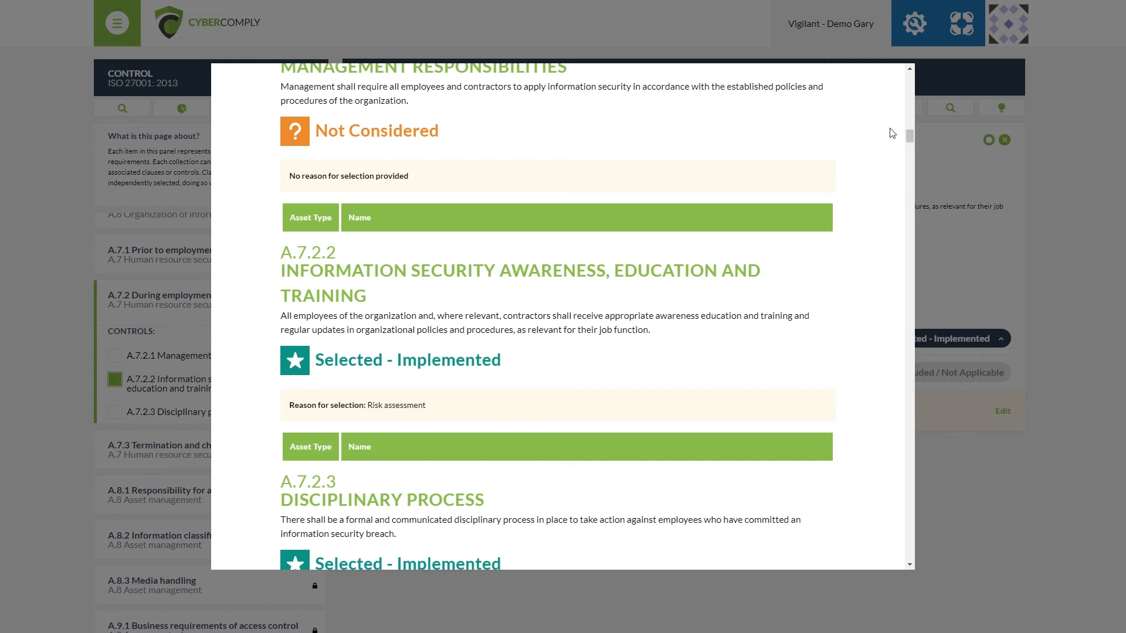
Step: Return to the start of the Statement of Applicability report and print it
{"action": "left_click_drag", "start_coordinate": [910, 138], "coordinate": [916, 73]}
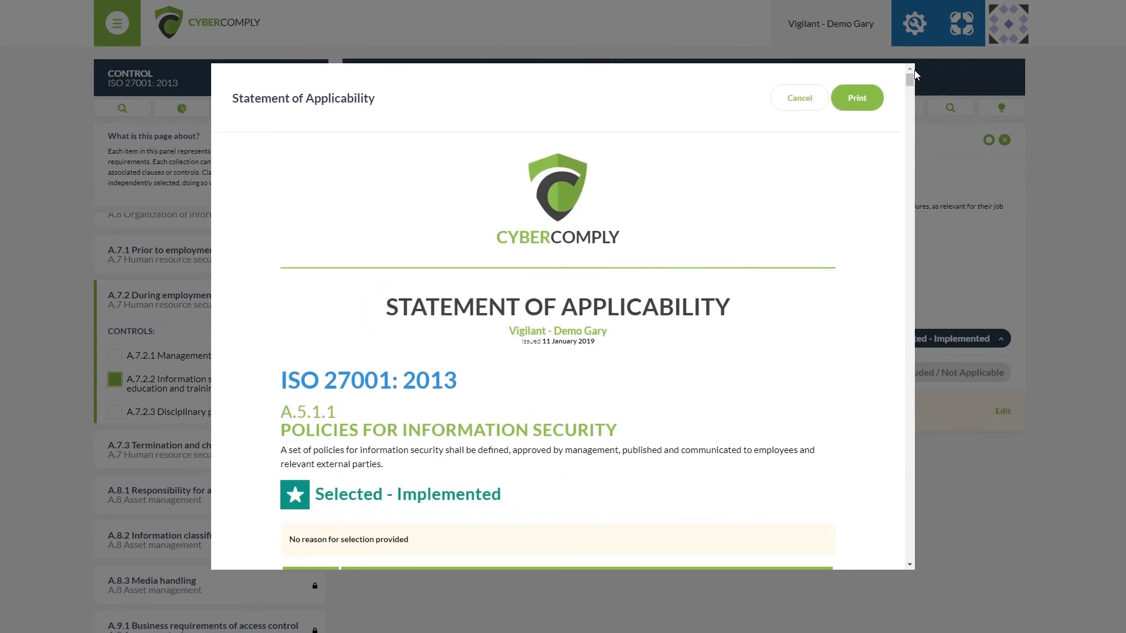
{"action": "left_click", "coordinate": [868, 101]}
{"action": "left_click", "coordinate": [866, 101]}
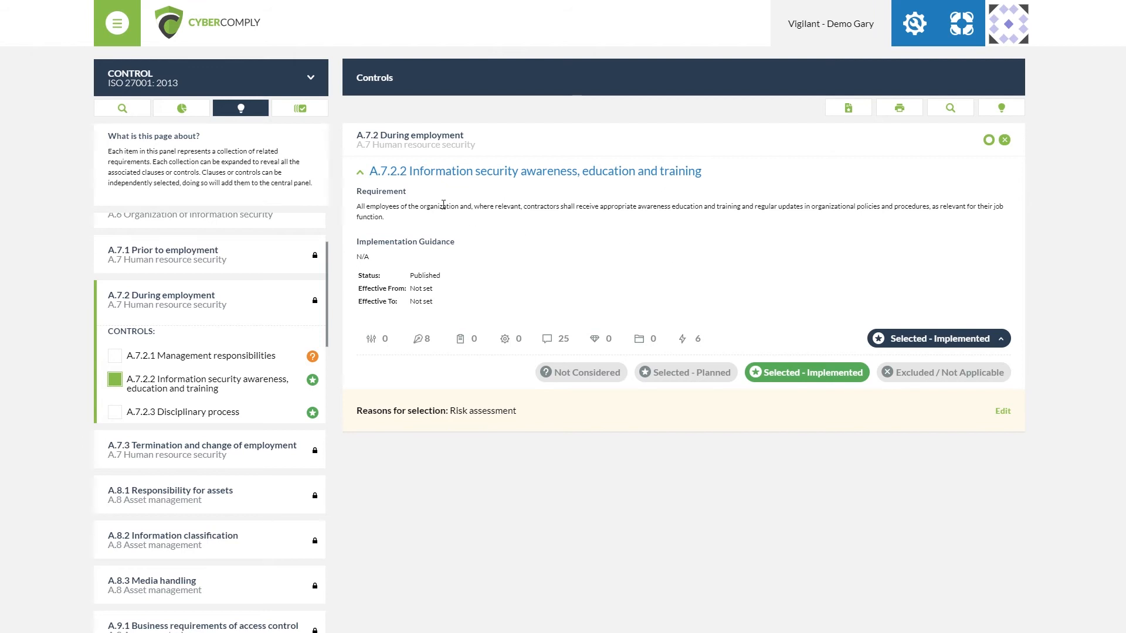
Step: Open the organisation assets and review the related risks of the Advisor Mobile Devices asset
{"action": "left_click", "coordinate": [276, 77]}
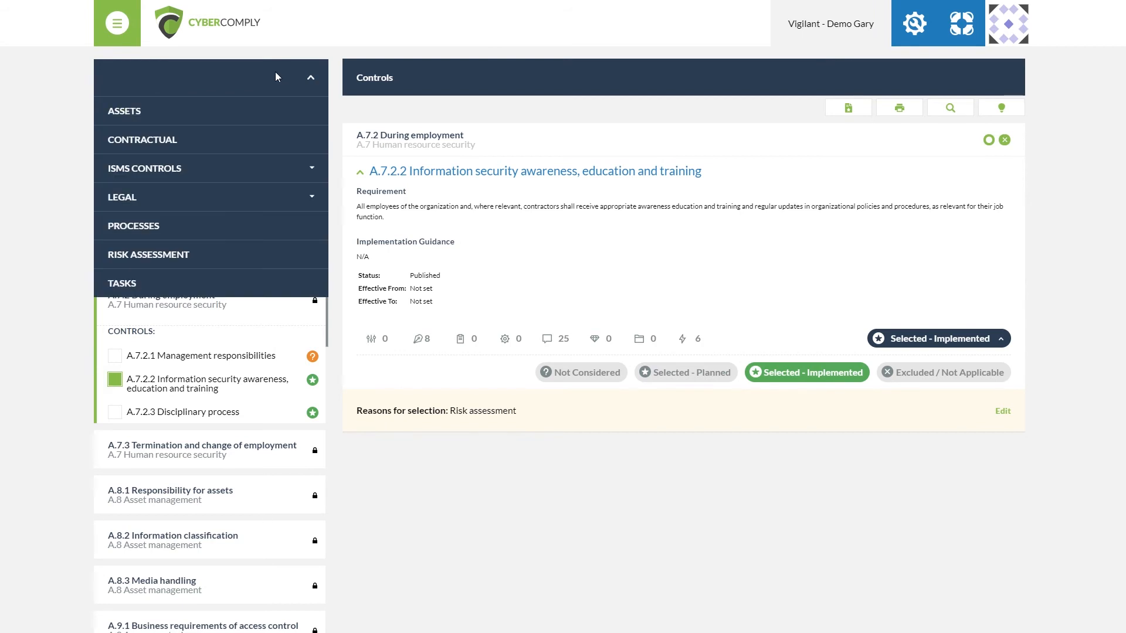
{"action": "left_click", "coordinate": [197, 118]}
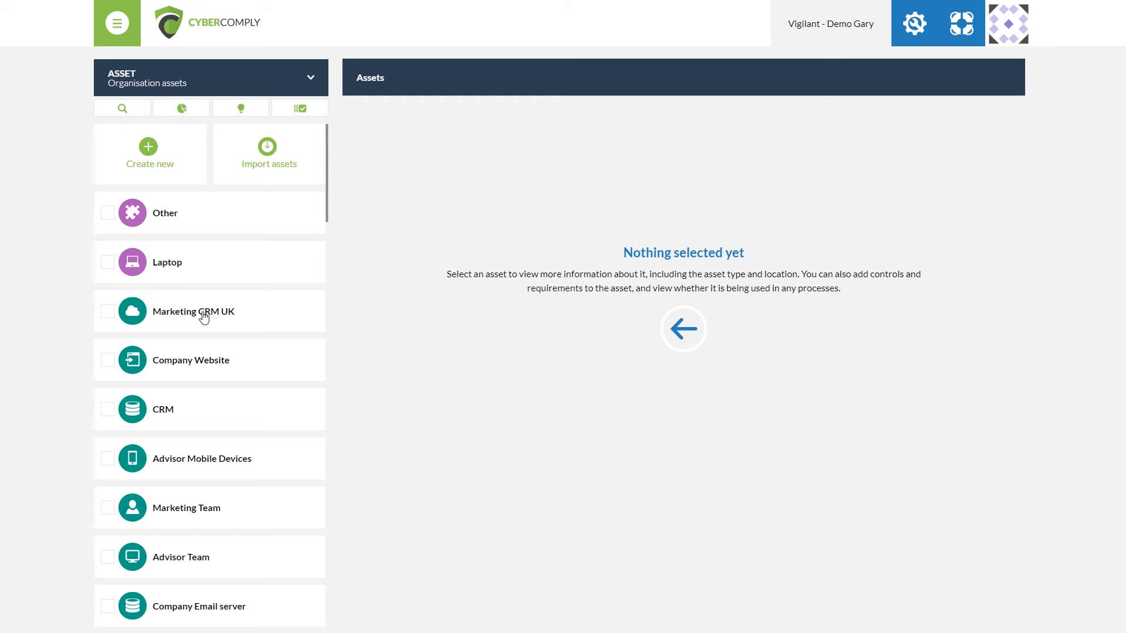
{"action": "left_click", "coordinate": [111, 462]}
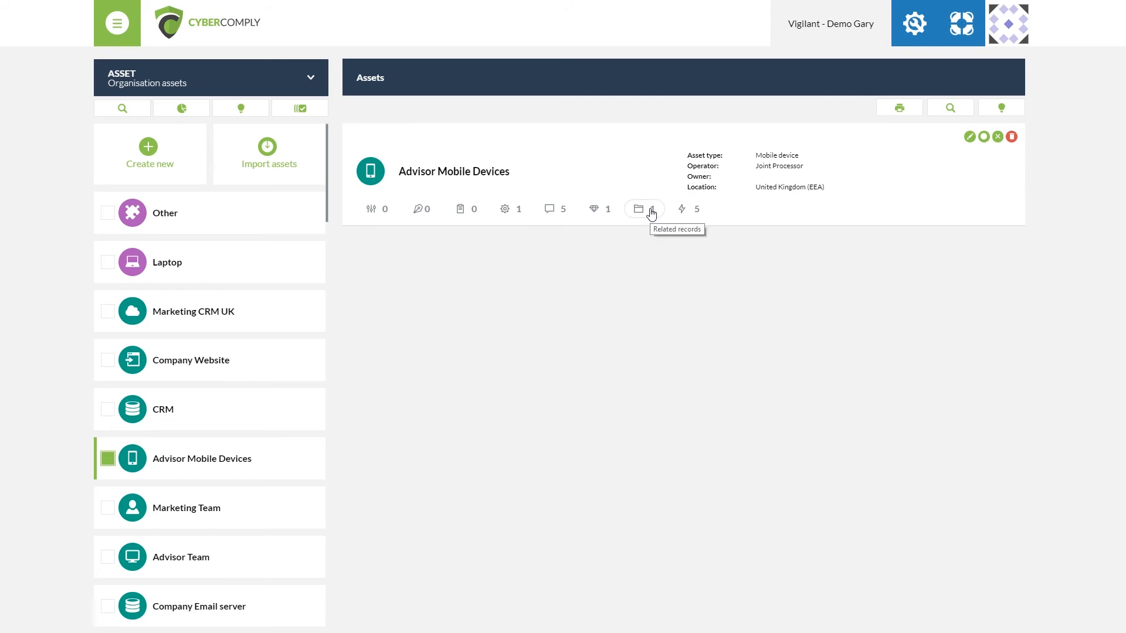
{"action": "left_click", "coordinate": [683, 210]}
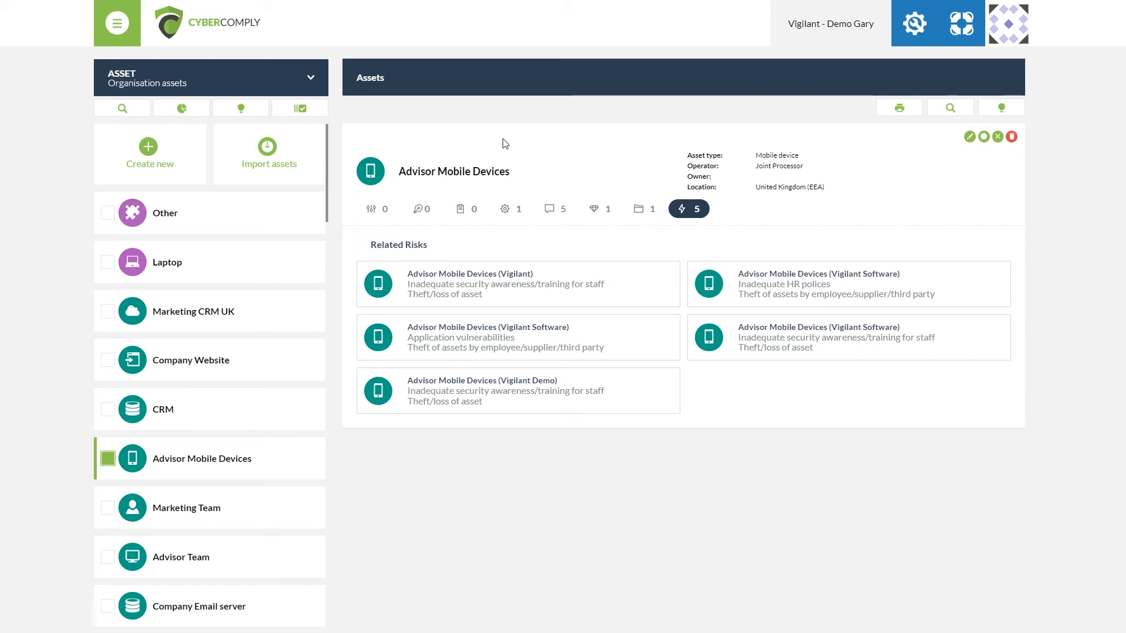
Step: Inspect the form for adding a new asset and the Excel template import option for assets, without saving or importing anything
{"action": "left_click", "coordinate": [144, 151]}
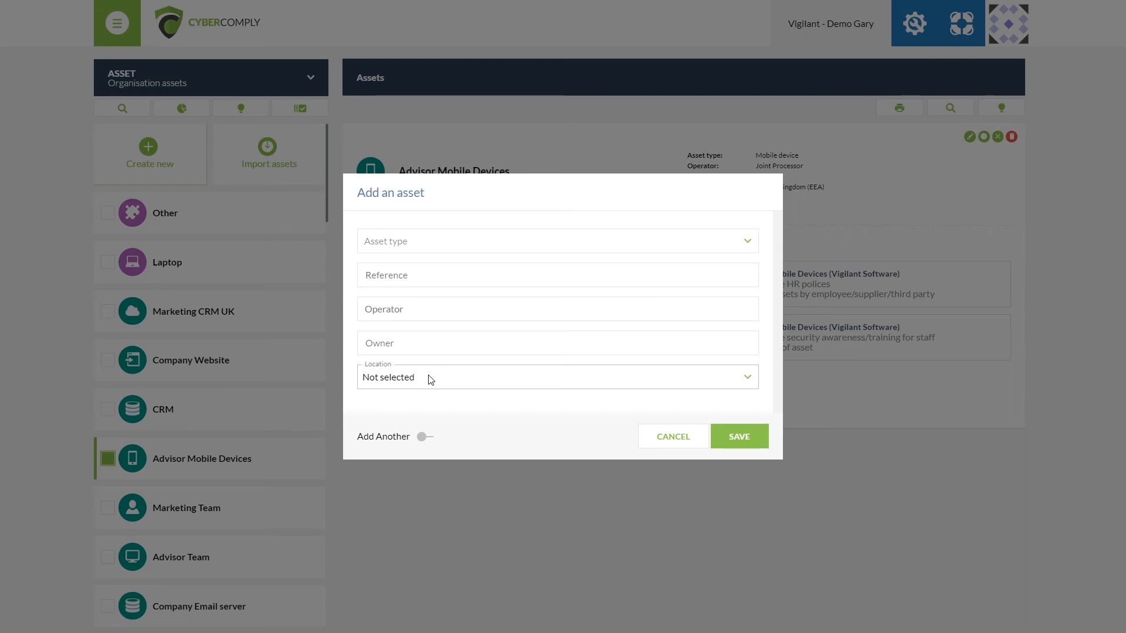
{"action": "left_click", "coordinate": [673, 437]}
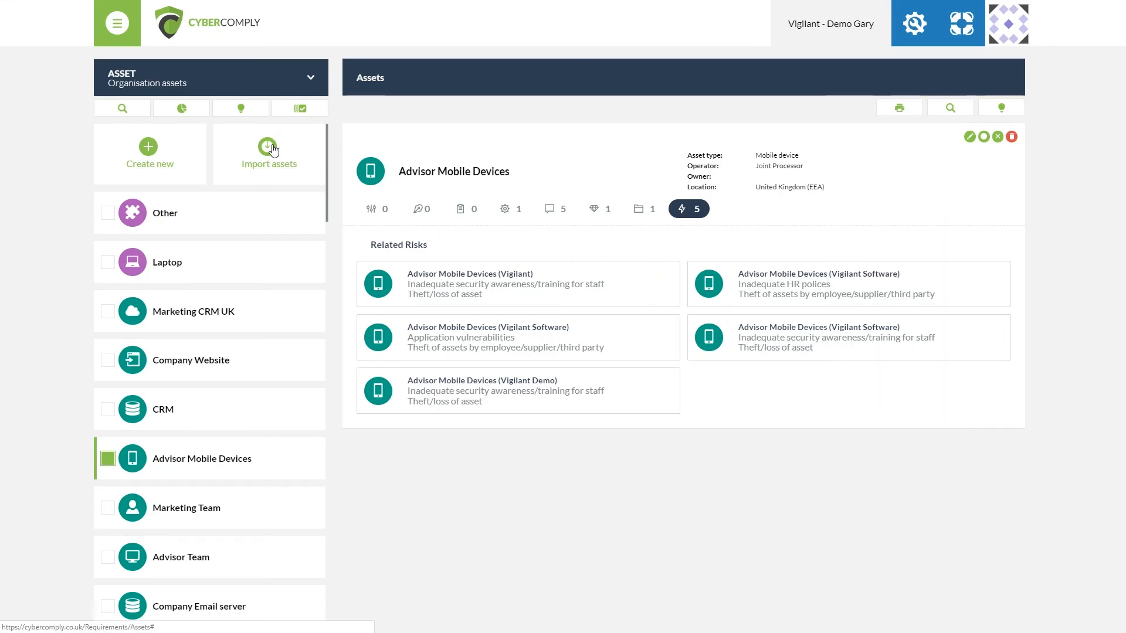
{"action": "left_click", "coordinate": [273, 150]}
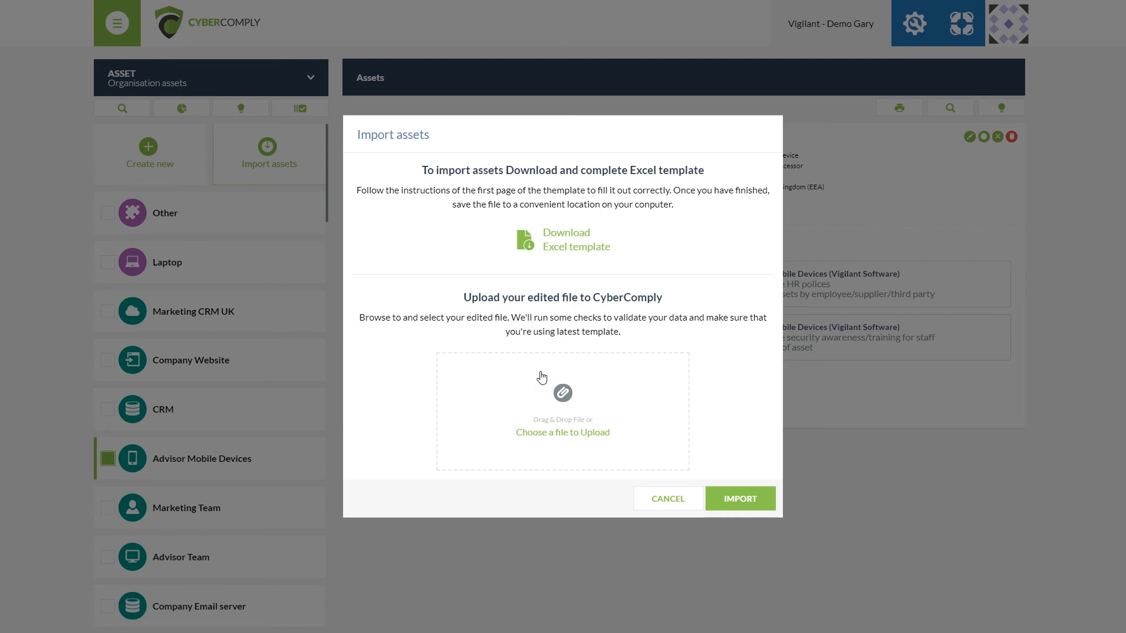
{"action": "left_click", "coordinate": [669, 500]}
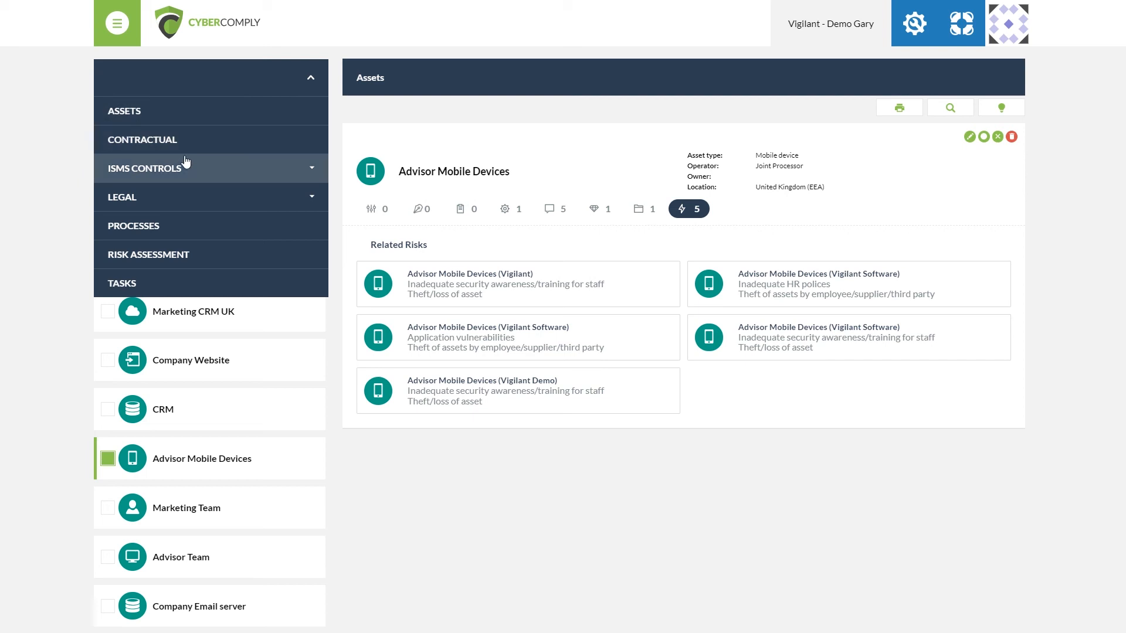
Step: Display all organisation tasks and mark the overdue TEST task dated 28 February 2018 as complete
{"action": "left_click", "coordinate": [213, 283]}
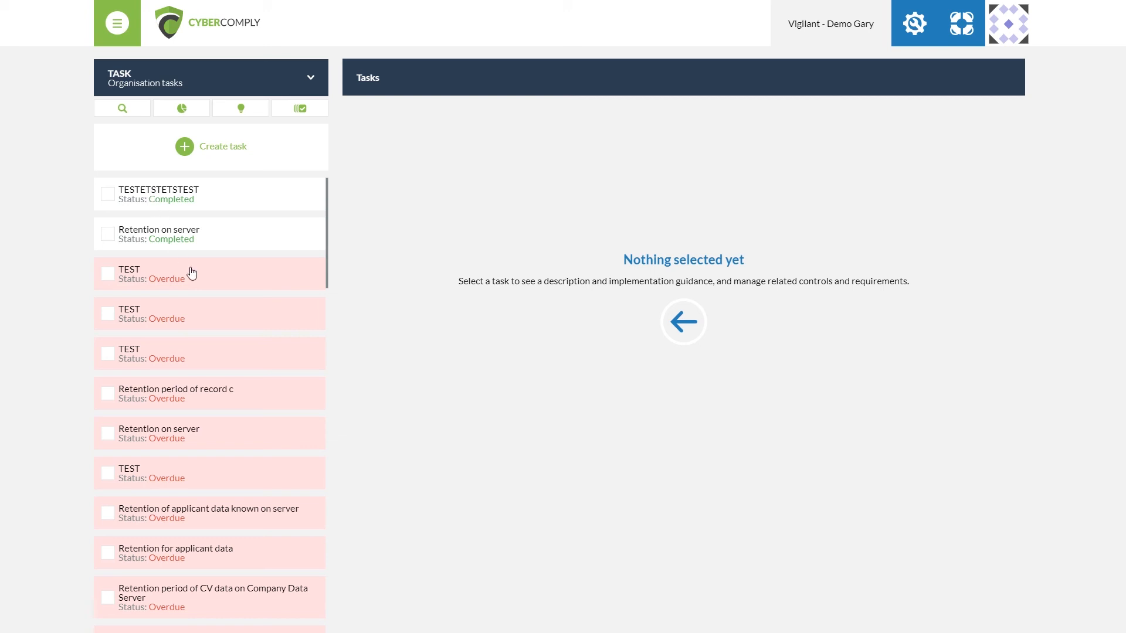
{"action": "left_click", "coordinate": [301, 112]}
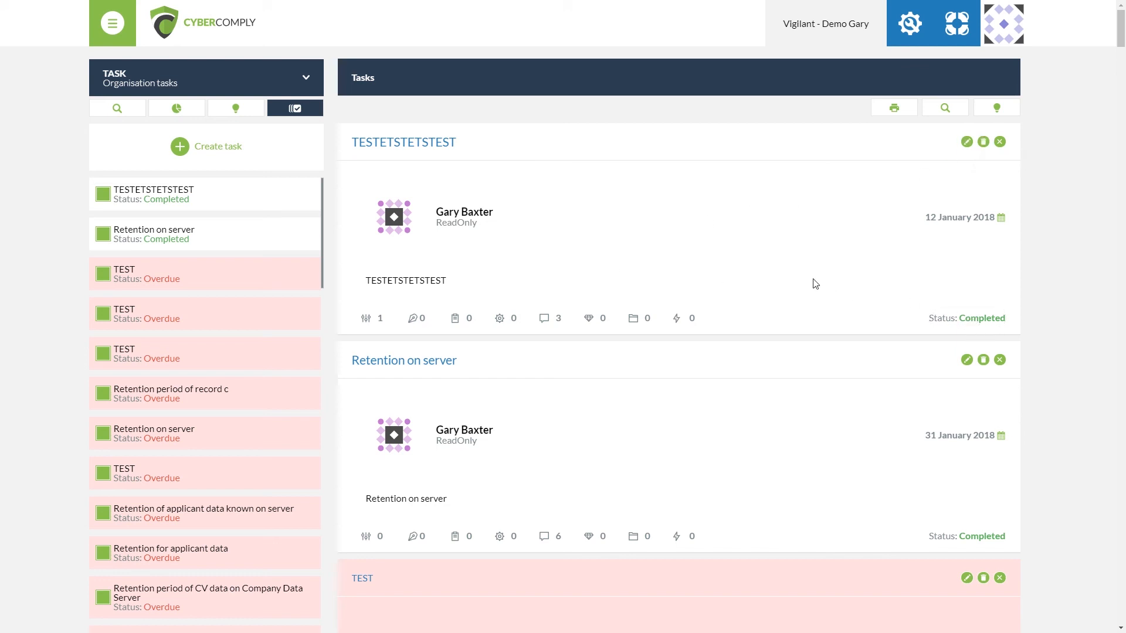
{"action": "scroll", "coordinate": [815, 284], "scroll_direction": "down", "scroll_amount": 5}
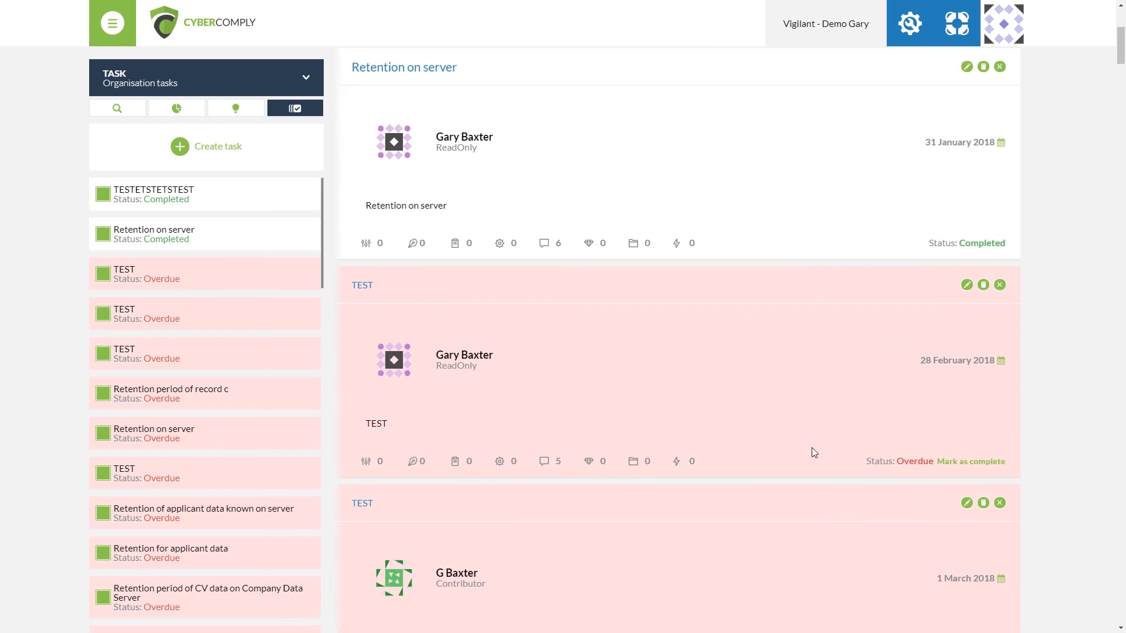
{"action": "left_click", "coordinate": [989, 463]}
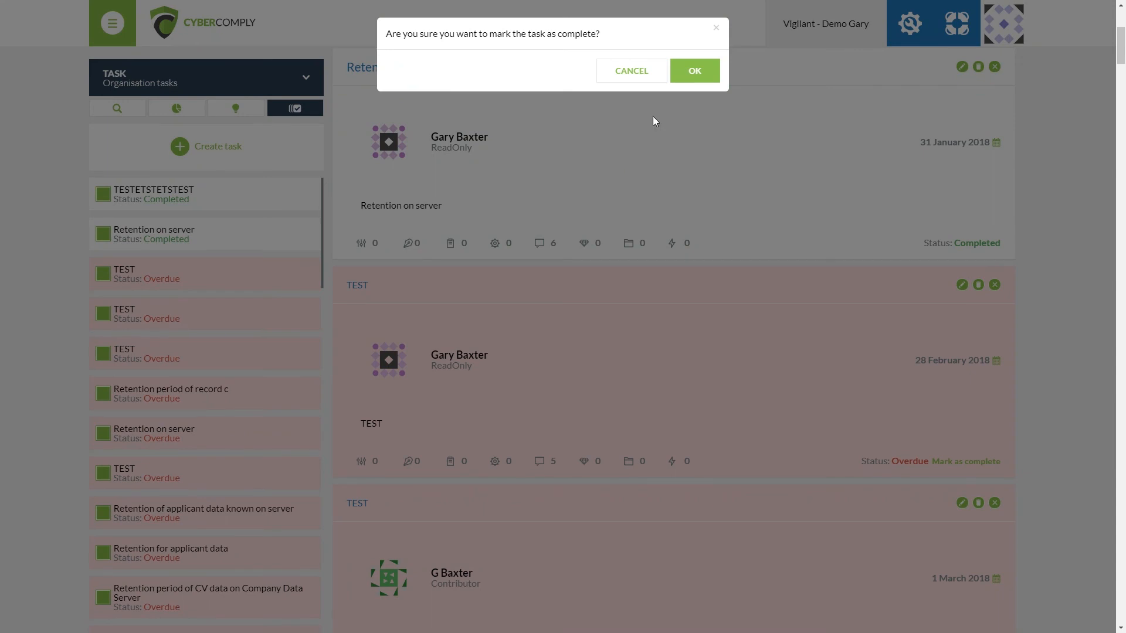
{"action": "left_click", "coordinate": [692, 71]}
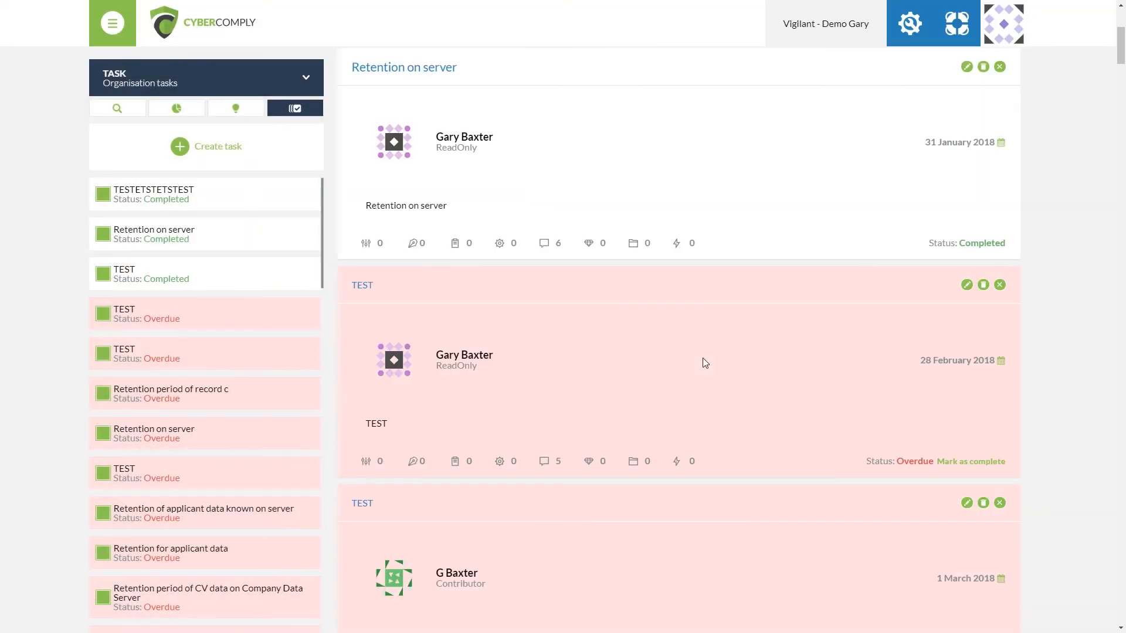
Step: Preview the printable task report, read through its task list and the first task details, and close it without printing
{"action": "scroll", "coordinate": [703, 339], "scroll_direction": "up", "scroll_amount": 5}
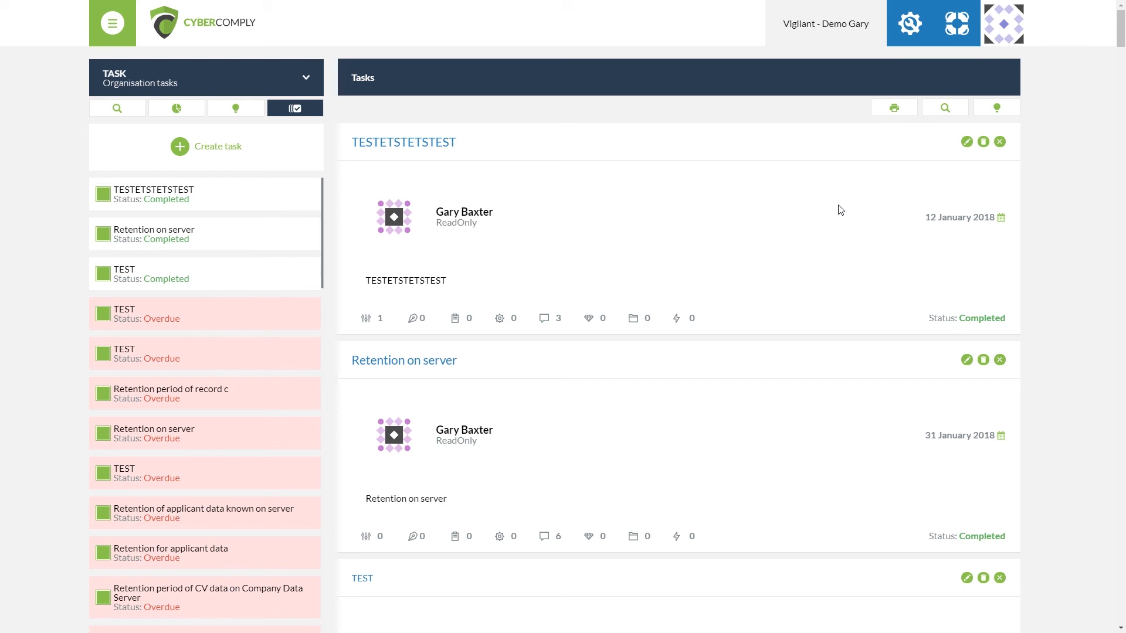
{"action": "left_click", "coordinate": [892, 109]}
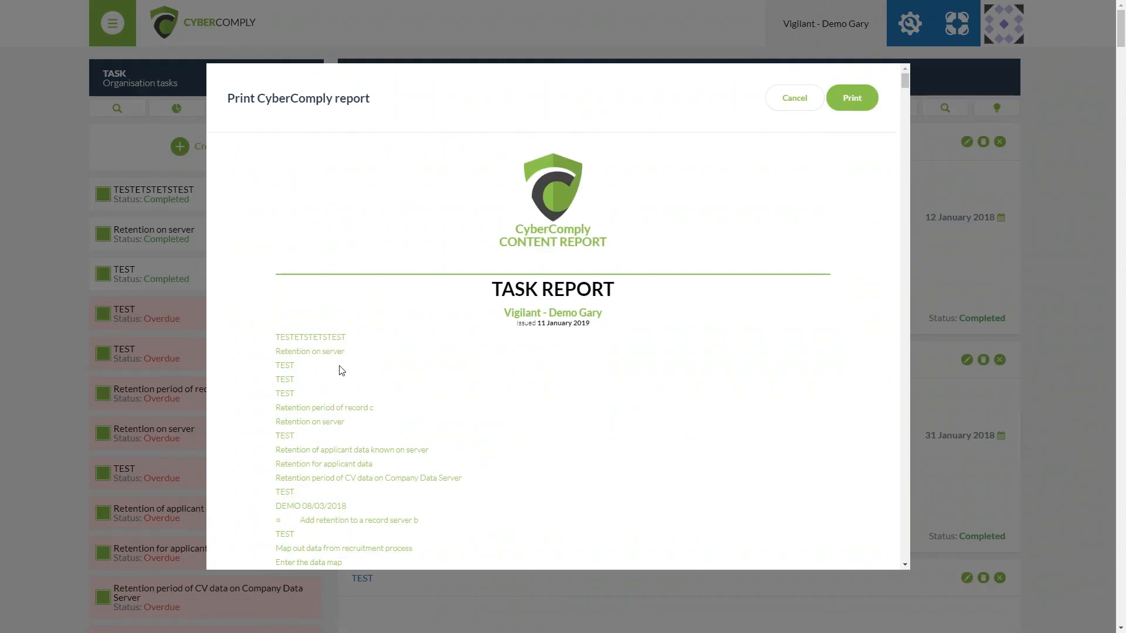
{"action": "scroll", "coordinate": [342, 375], "scroll_direction": "down", "scroll_amount": 2}
{"action": "scroll", "coordinate": [344, 380], "scroll_direction": "down", "scroll_amount": 12}
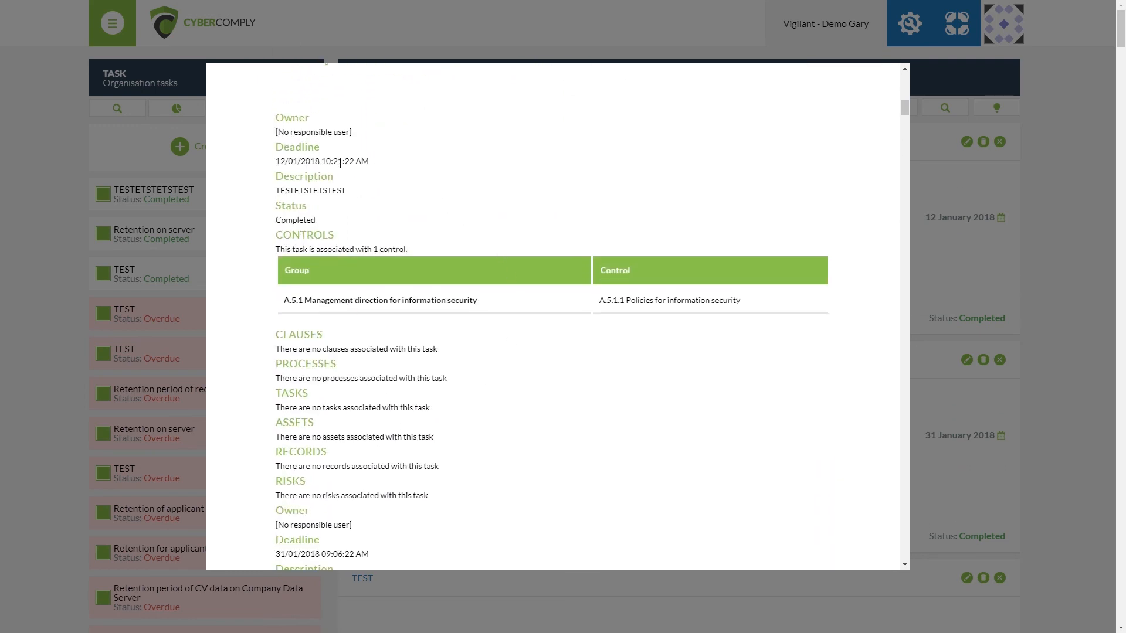
{"action": "scroll", "coordinate": [554, 238], "scroll_direction": "down", "scroll_amount": 3}
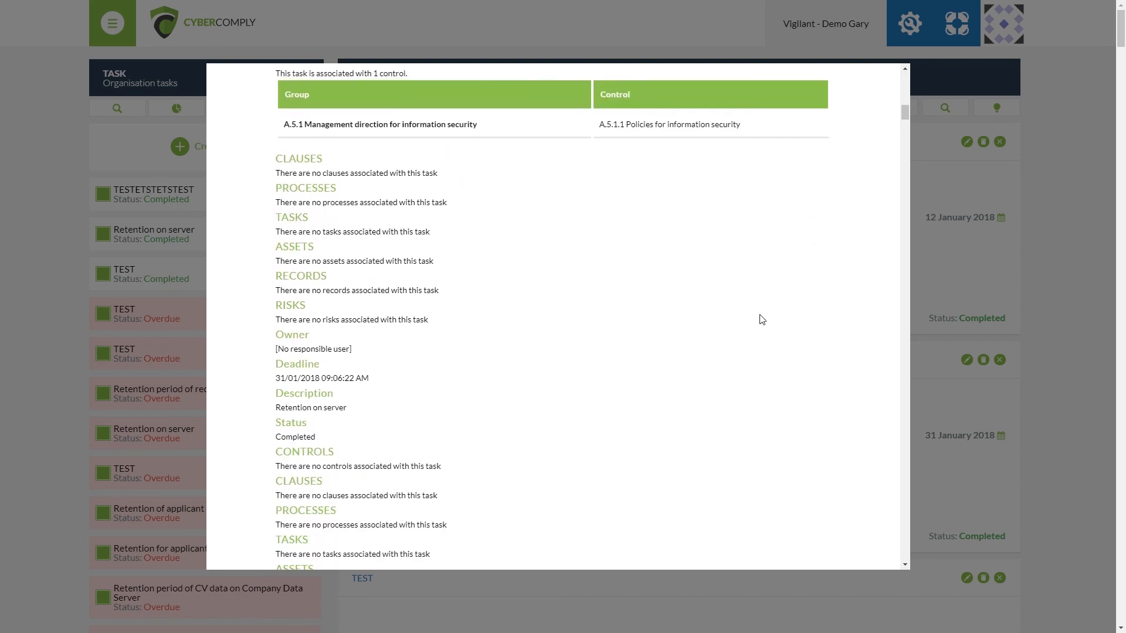
{"action": "scroll", "coordinate": [761, 315], "scroll_direction": "up", "scroll_amount": 15}
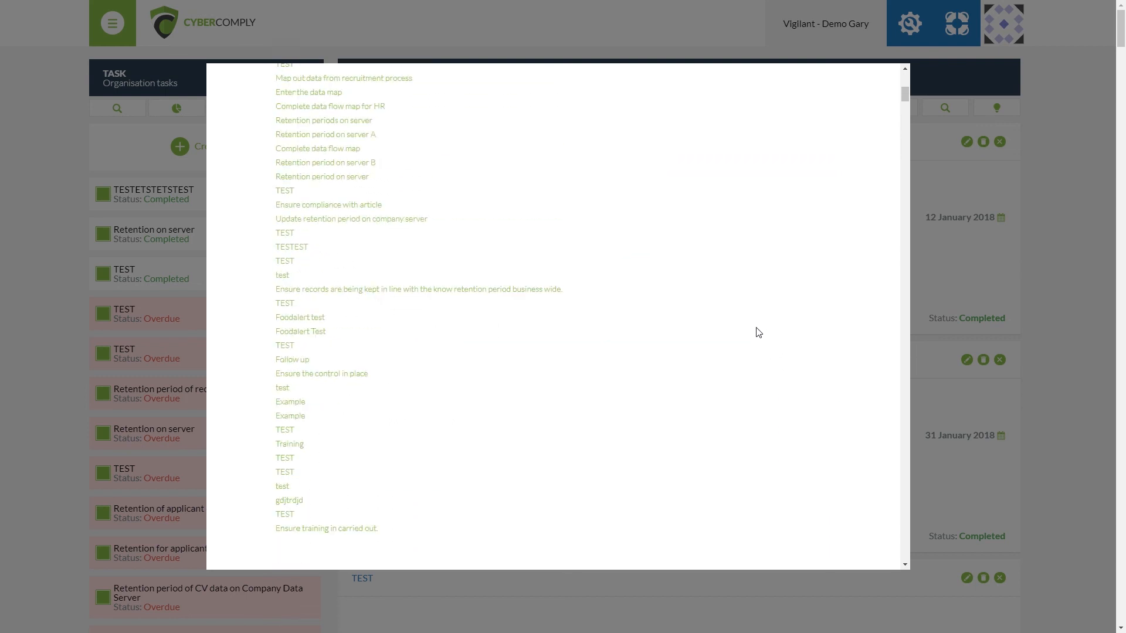
{"action": "left_click", "coordinate": [798, 98]}
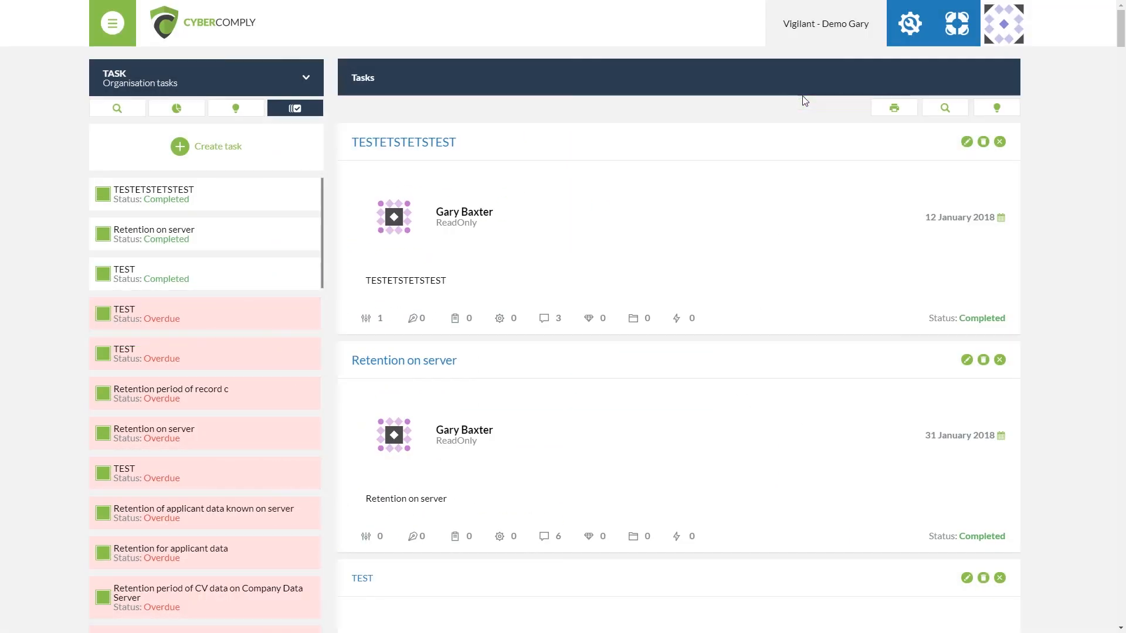
Step: Switch to the Data Flow Mapping Tool
{"action": "left_click", "coordinate": [111, 25]}
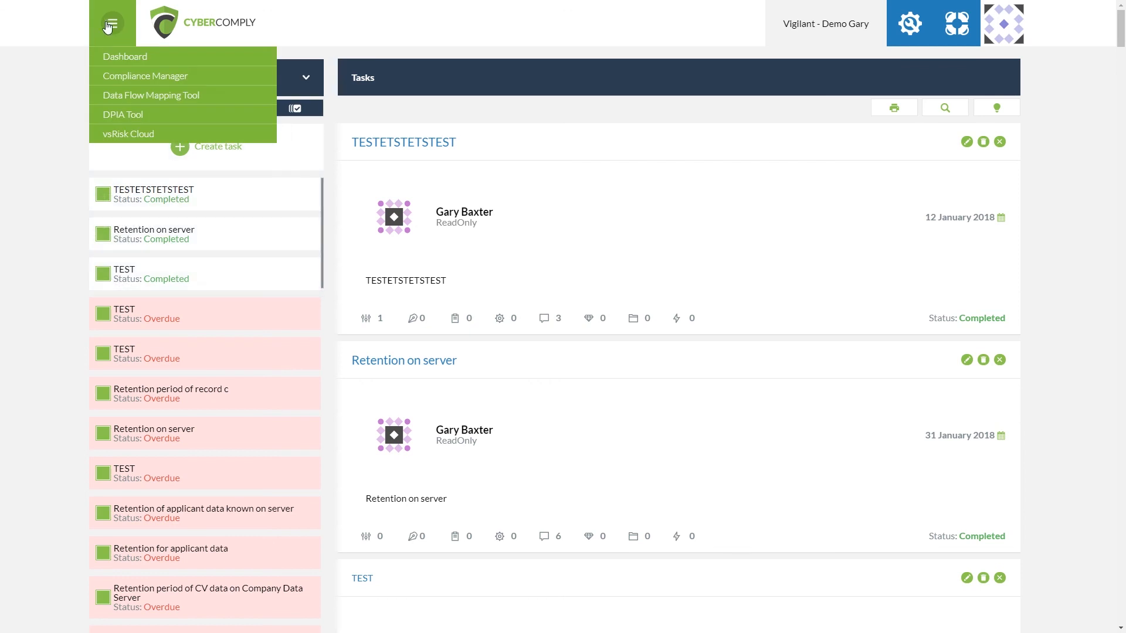
{"action": "left_click", "coordinate": [151, 95]}
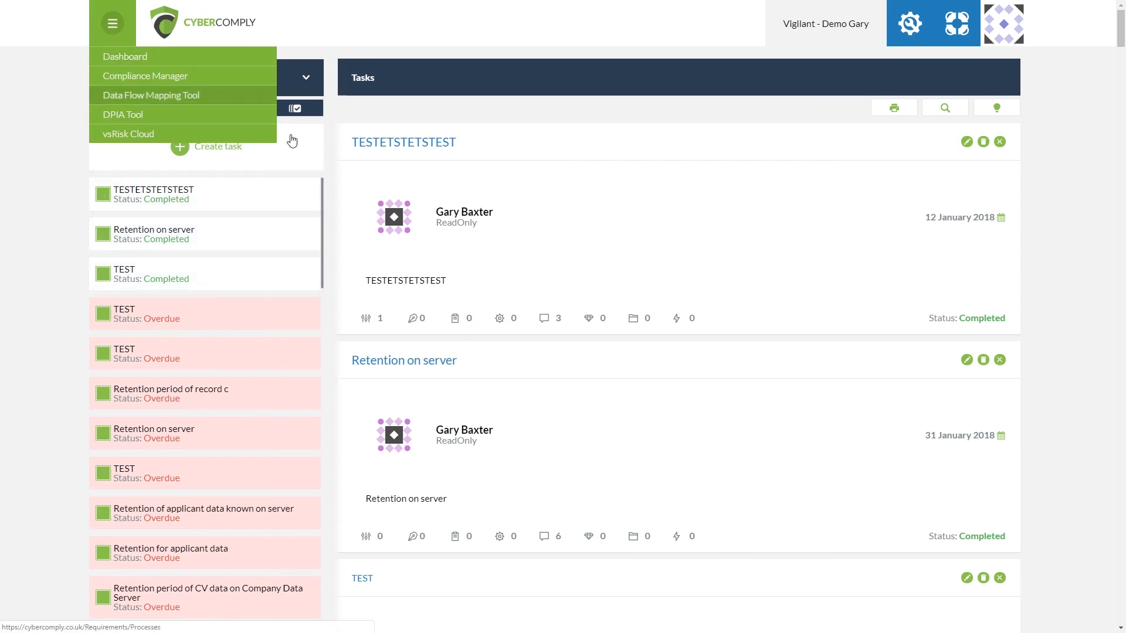